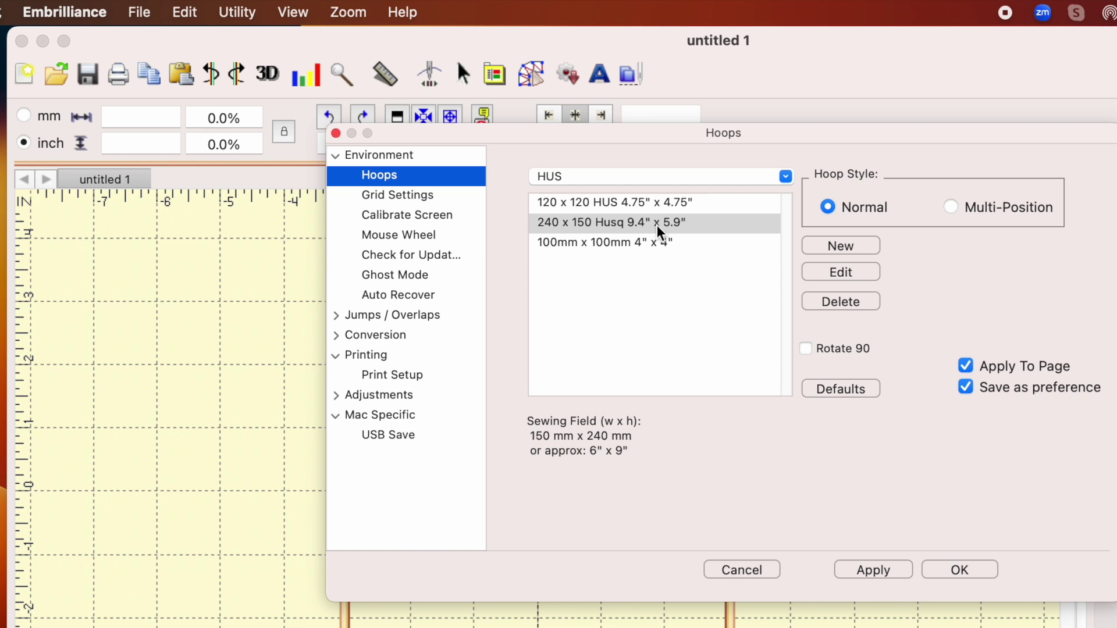
Set the page's hoop to the HUS 120 x 120 (4.75" x 4.75") and apply it.
left_click(631, 210)
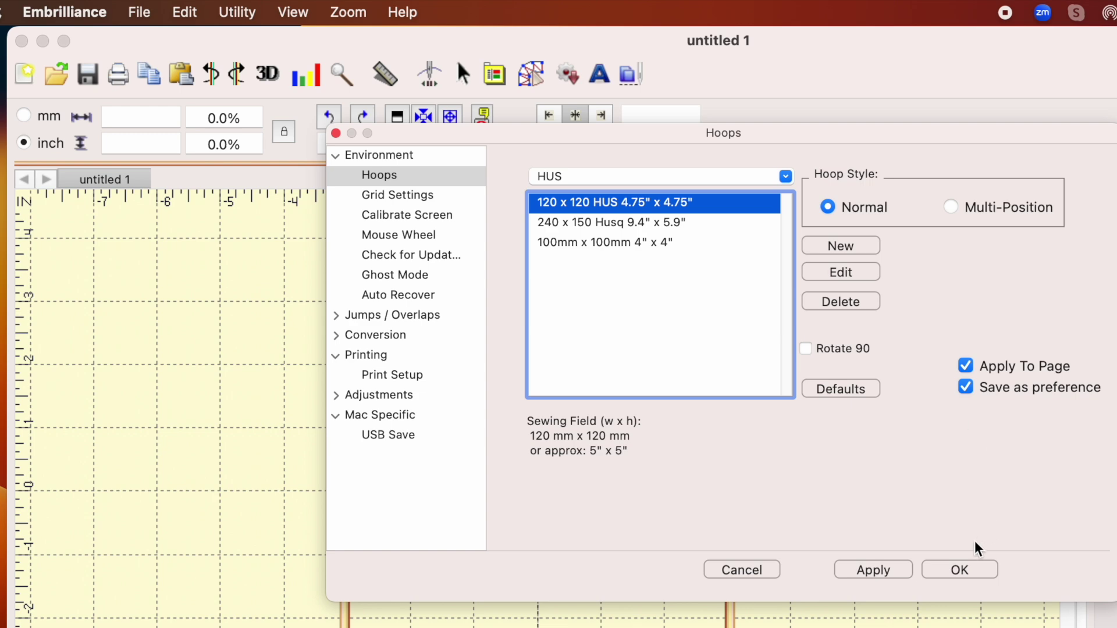
left_click(744, 414)
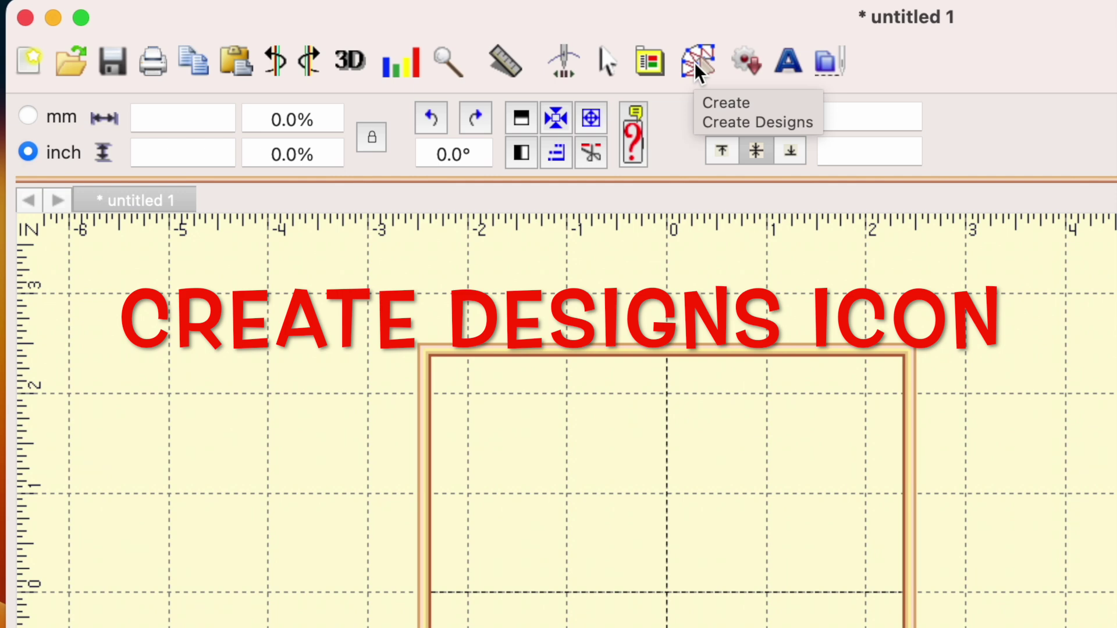
Add a TrueType art letter "M" in Arial Black Regular to the design page.
left_click(696, 64)
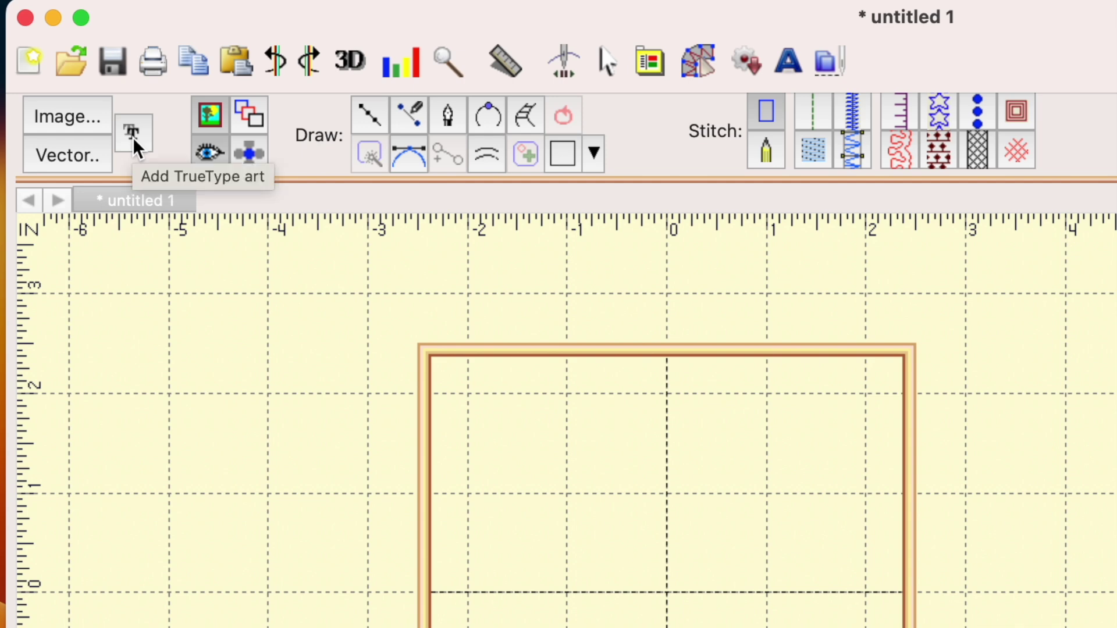
left_click(133, 137)
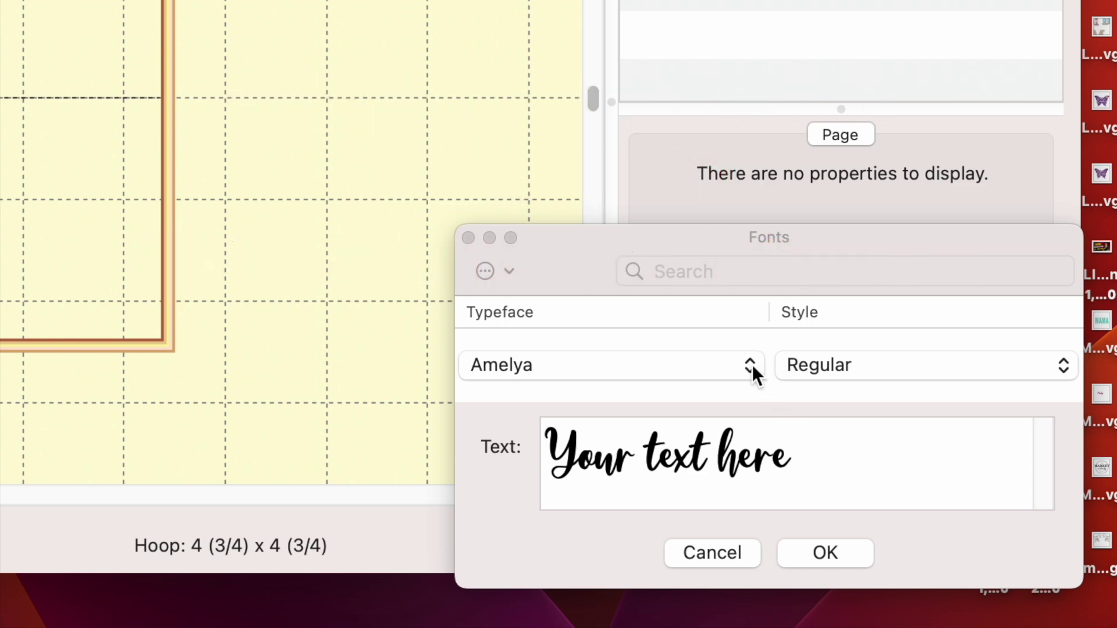
left_click(751, 364)
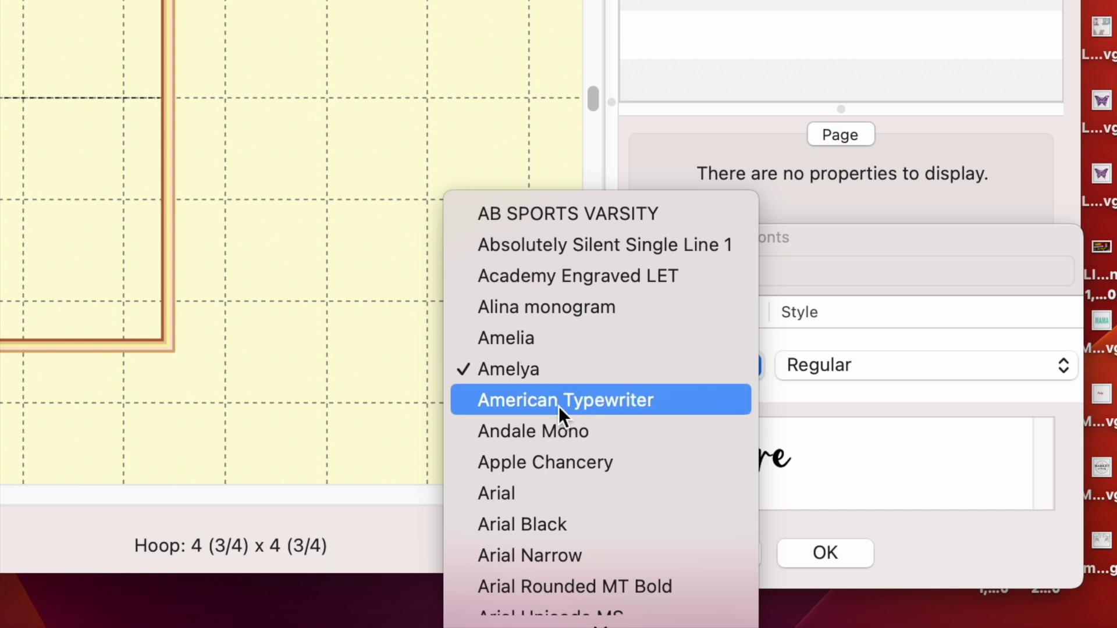
left_click(542, 523)
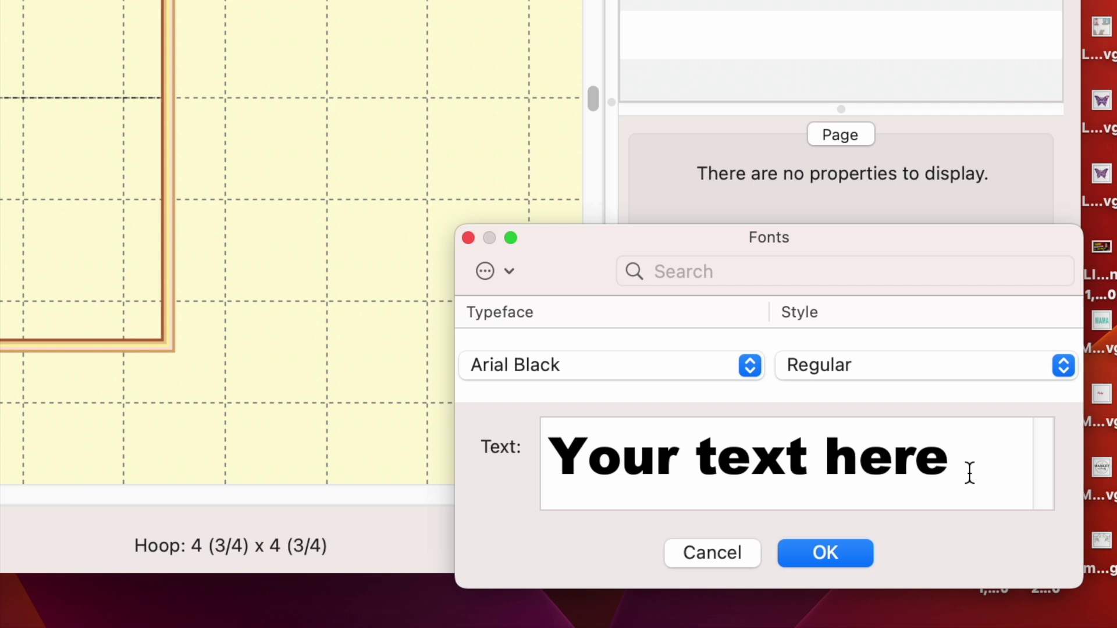
left_click_drag(969, 472, 551, 456)
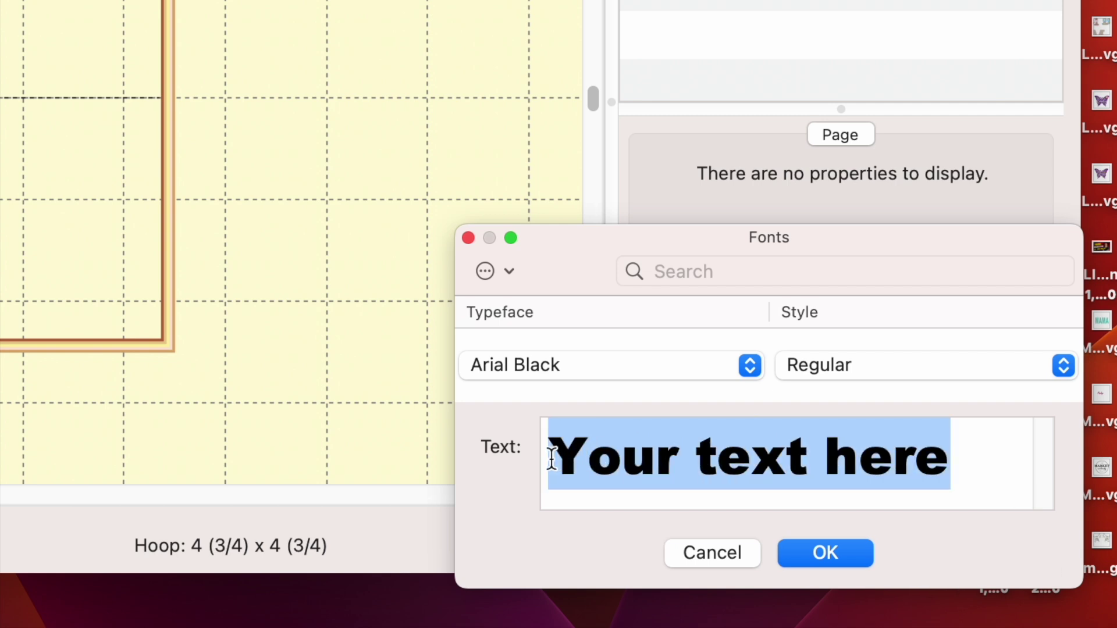
type("M")
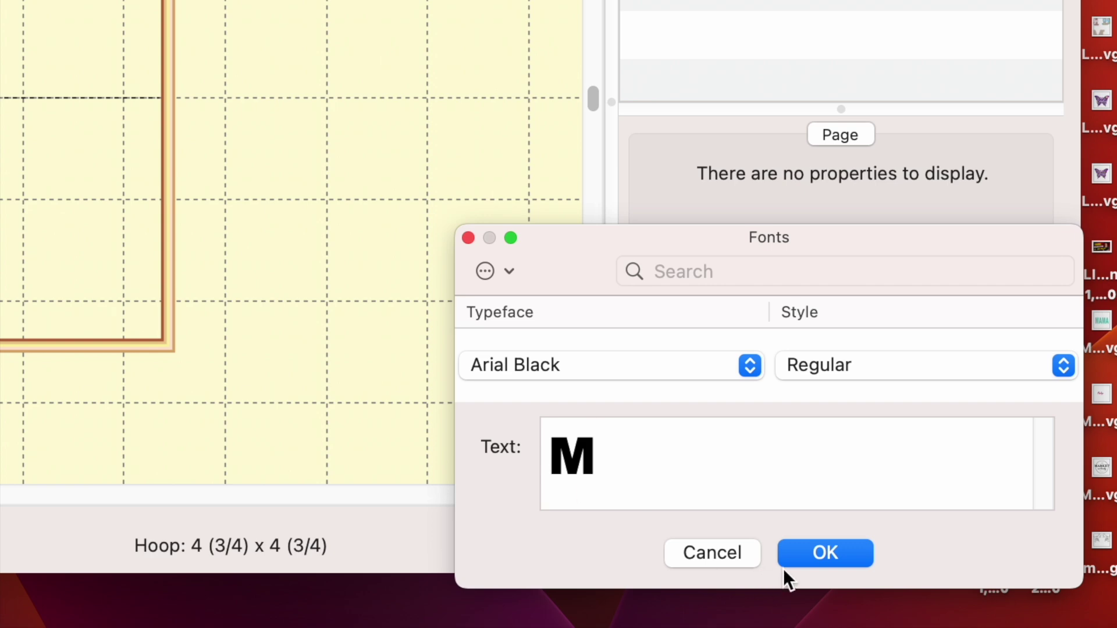
left_click(816, 554)
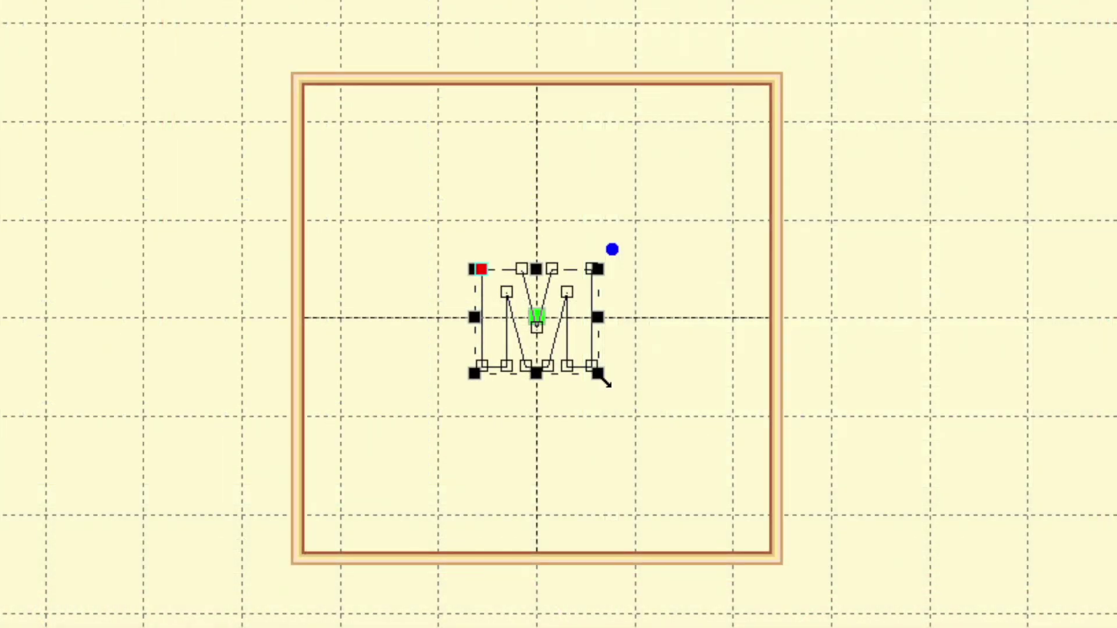
Enlarge the letter M from its sides and corners to about 2 7/8" x 2 3/4".
left_click_drag(605, 379, 685, 435)
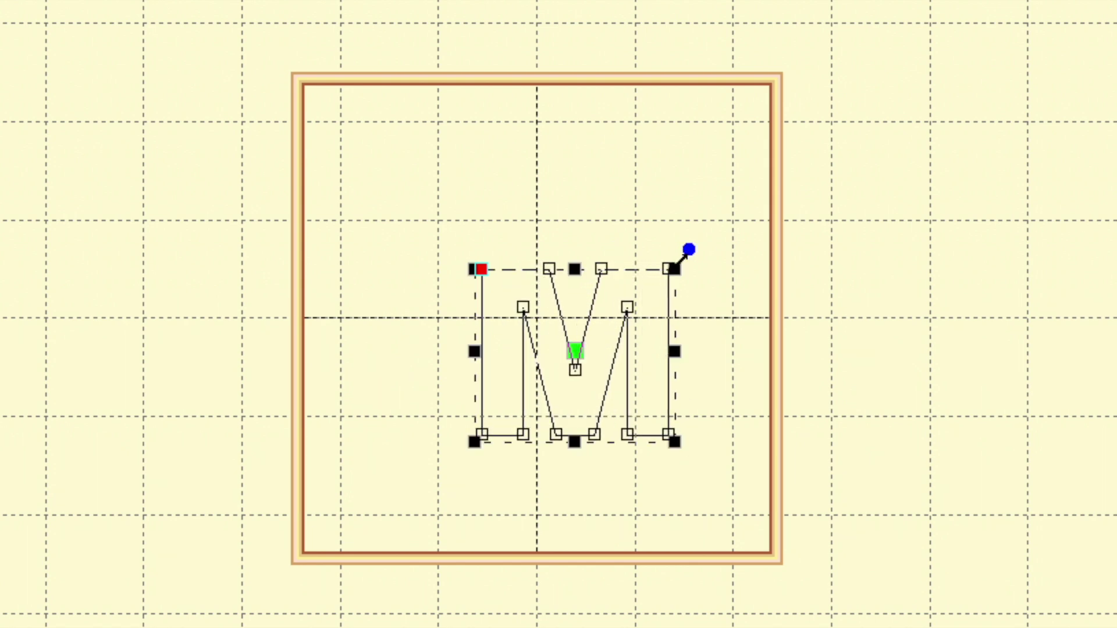
left_click_drag(688, 249, 705, 248)
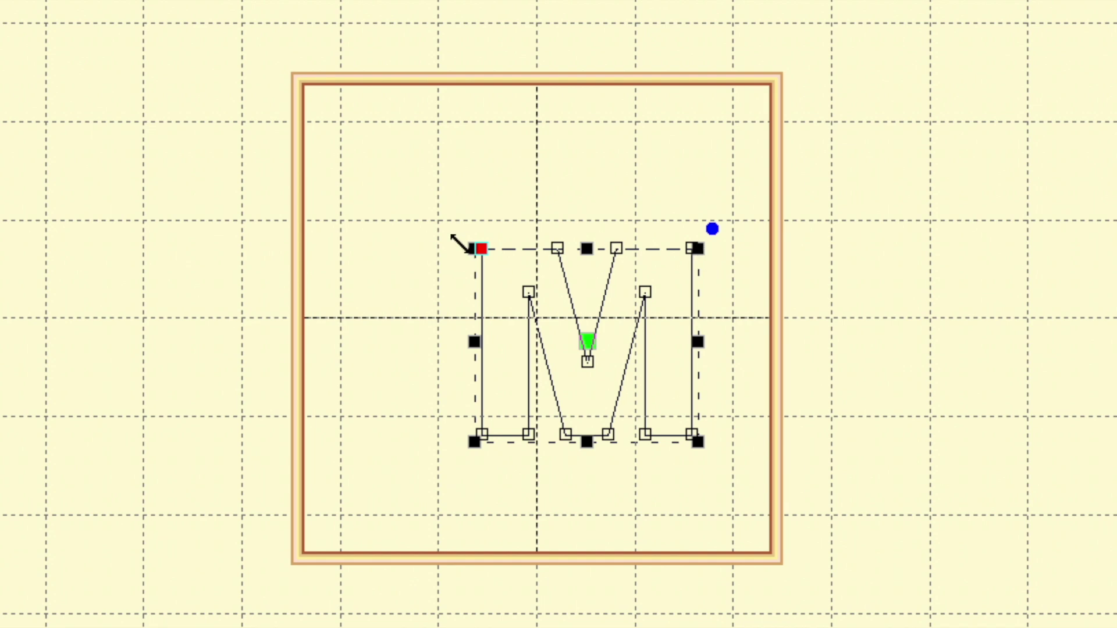
left_click_drag(465, 247, 435, 231)
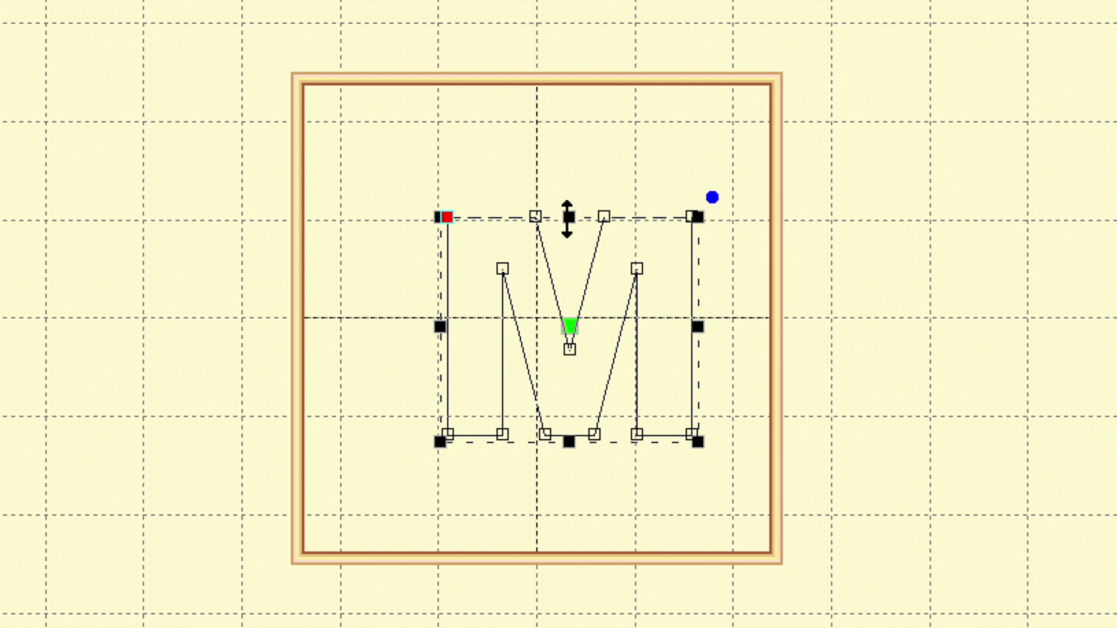
left_click_drag(567, 219, 569, 176)
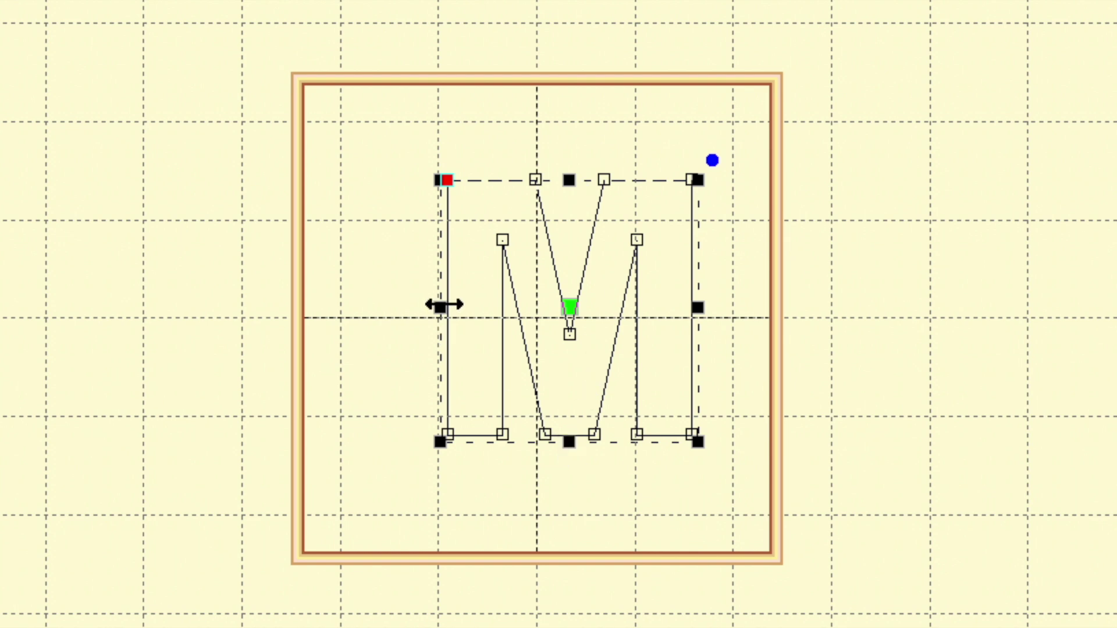
left_click_drag(444, 307, 403, 313)
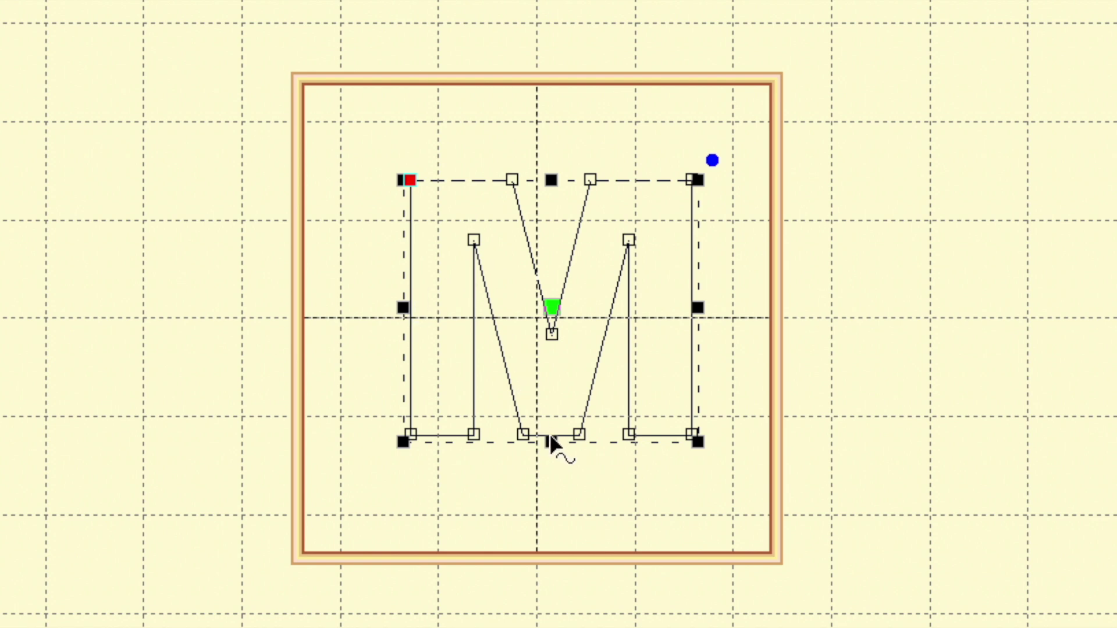
left_click_drag(549, 449, 548, 460)
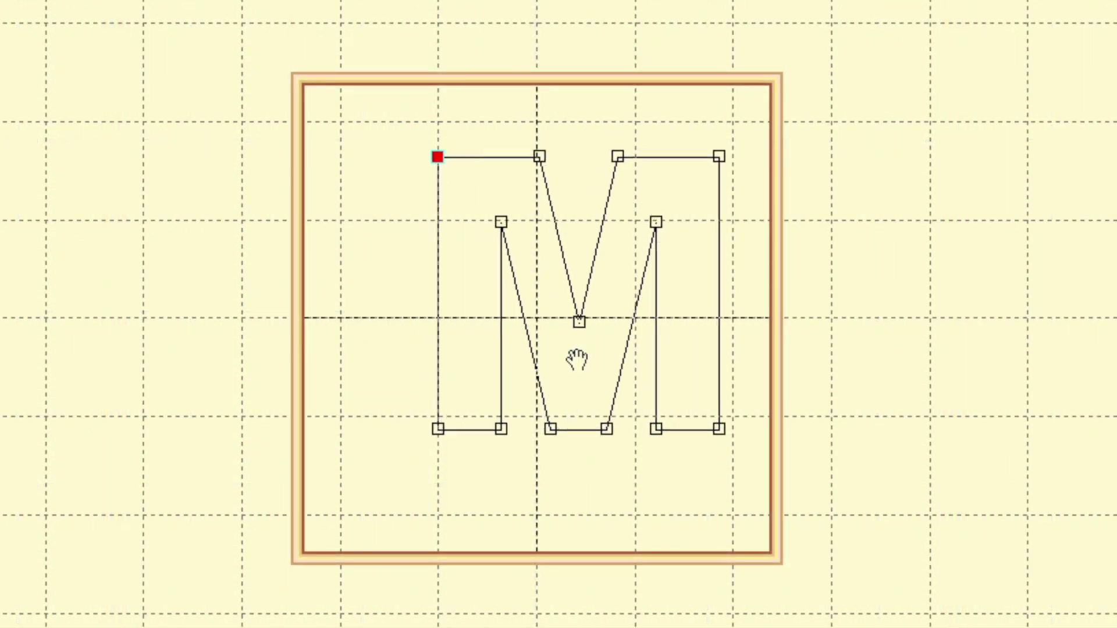
Move the letter M toward the hoop's lower-left corner and center it back in the hoop.
left_click_drag(577, 359, 476, 390)
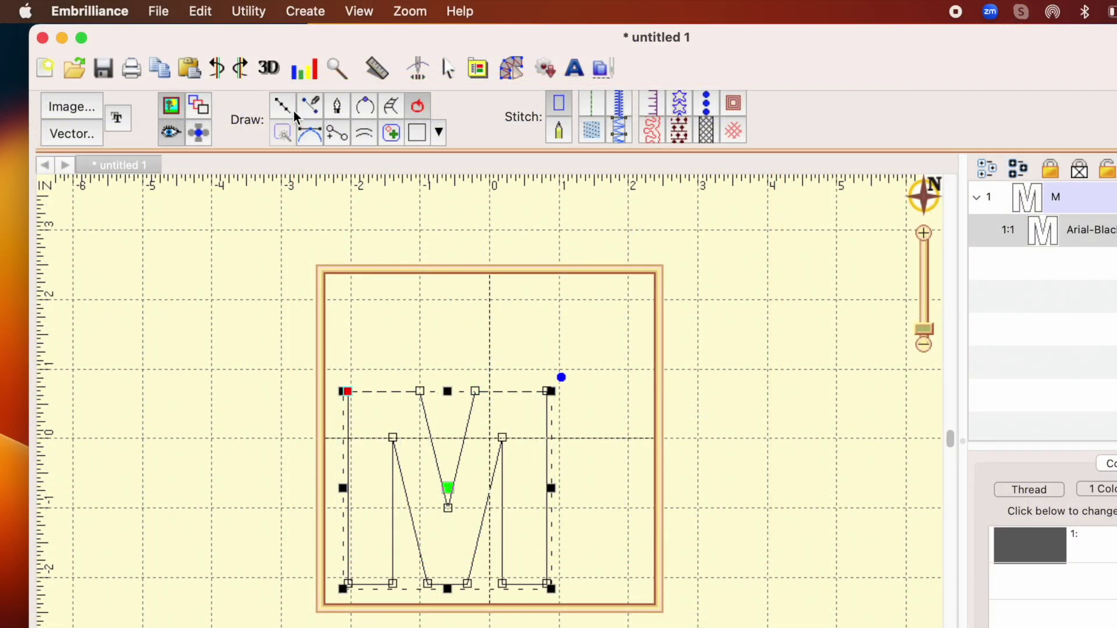
left_click(248, 12)
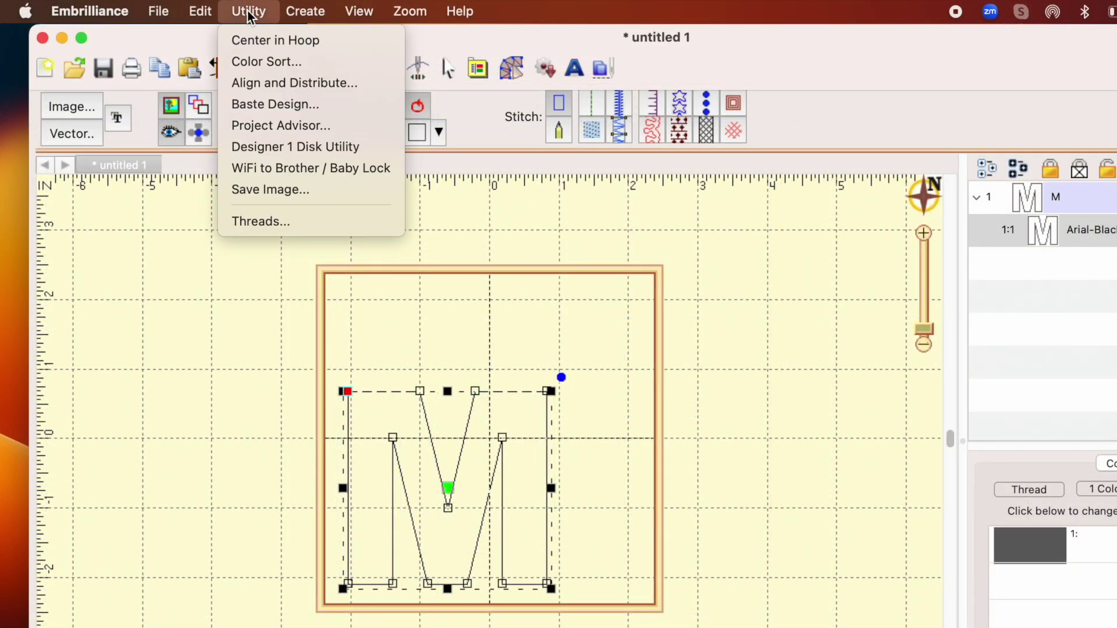
left_click(256, 40)
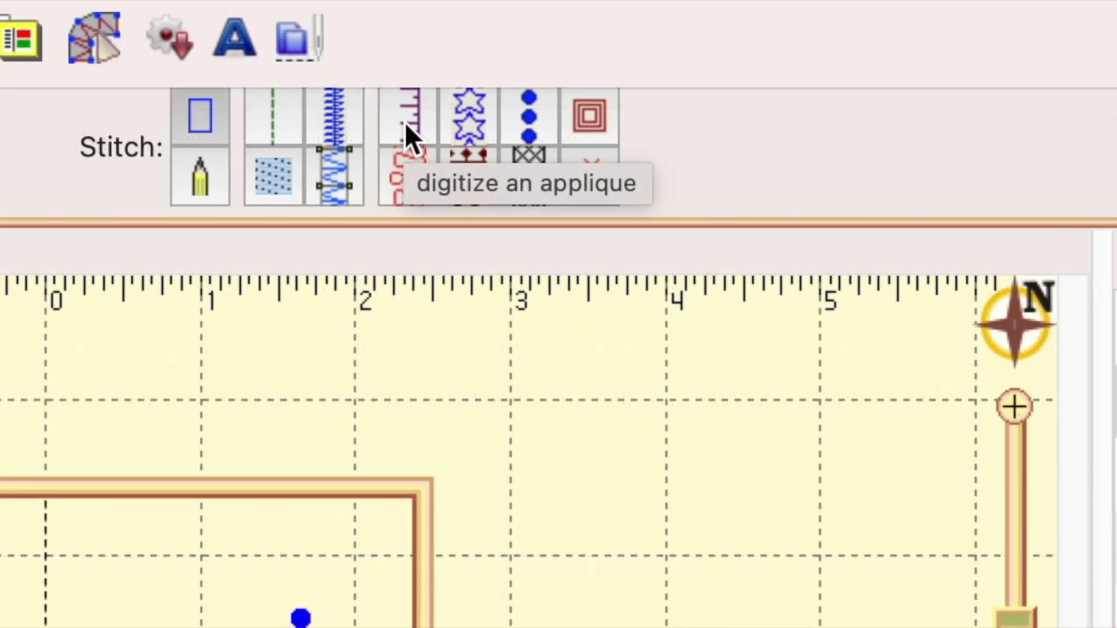
Convert the letter M outline into an applique object.
left_click(406, 124)
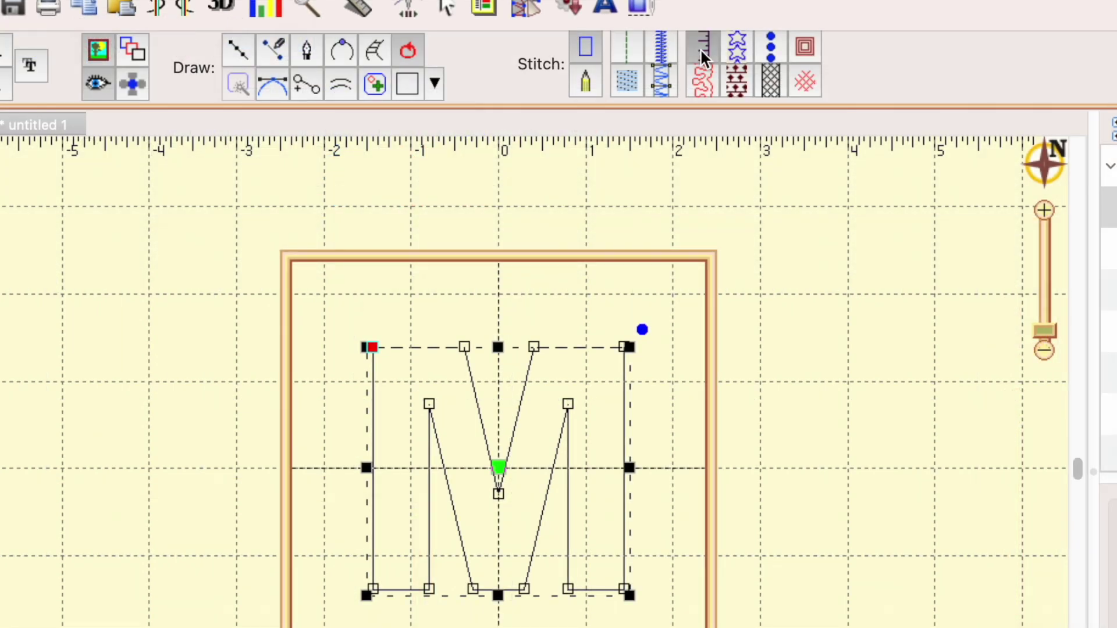
left_click(699, 47)
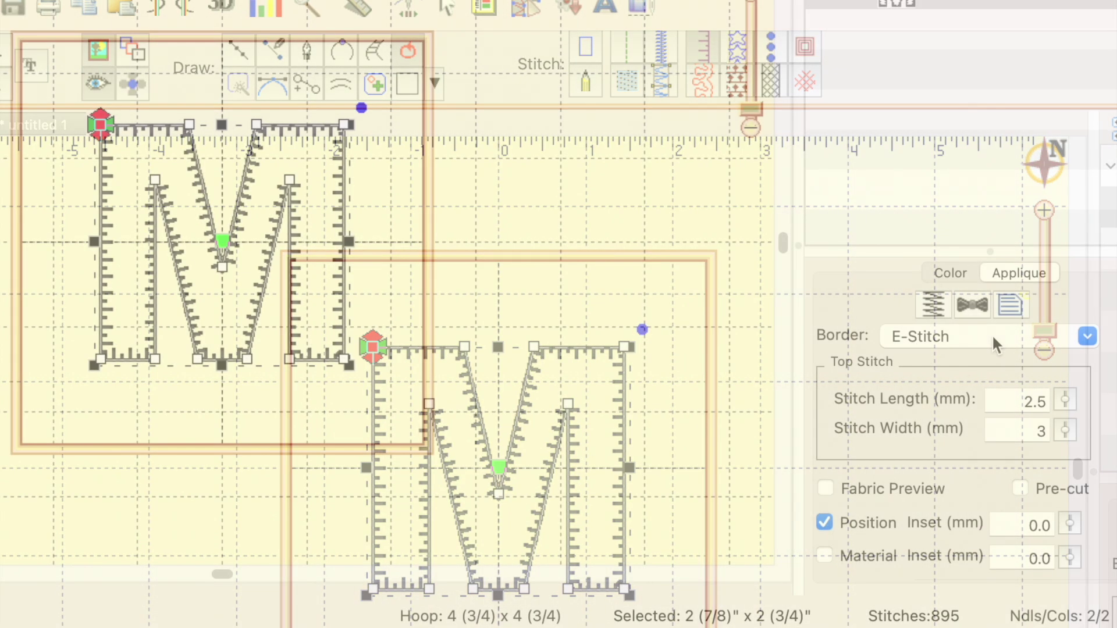
Try the Blanket and Zig-Zag border stitches on the letter M applique.
left_click(1086, 338)
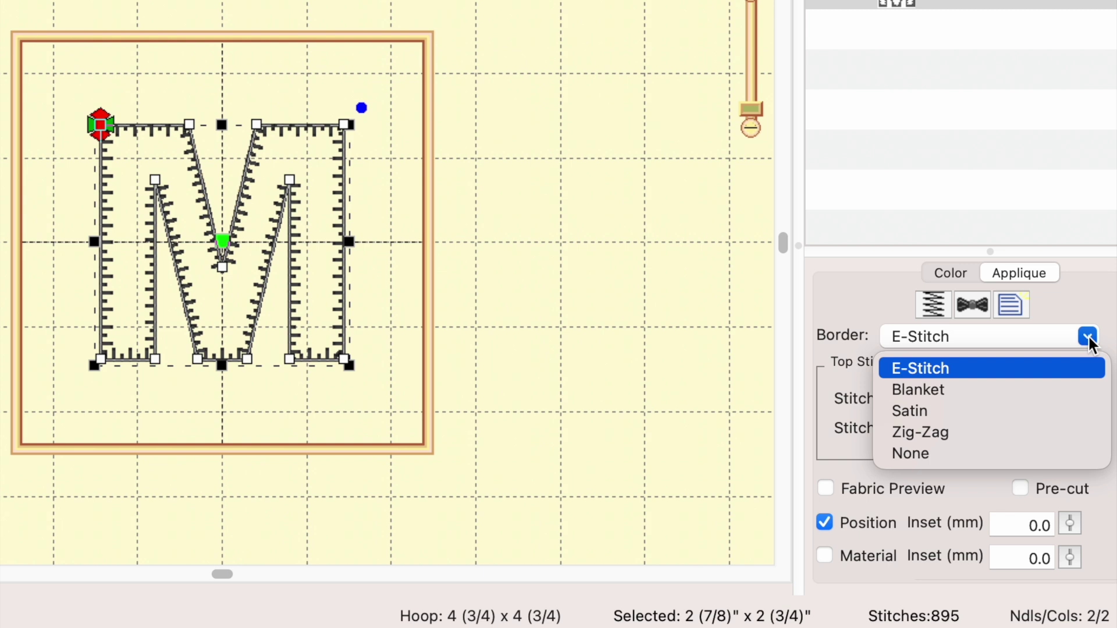
left_click(948, 389)
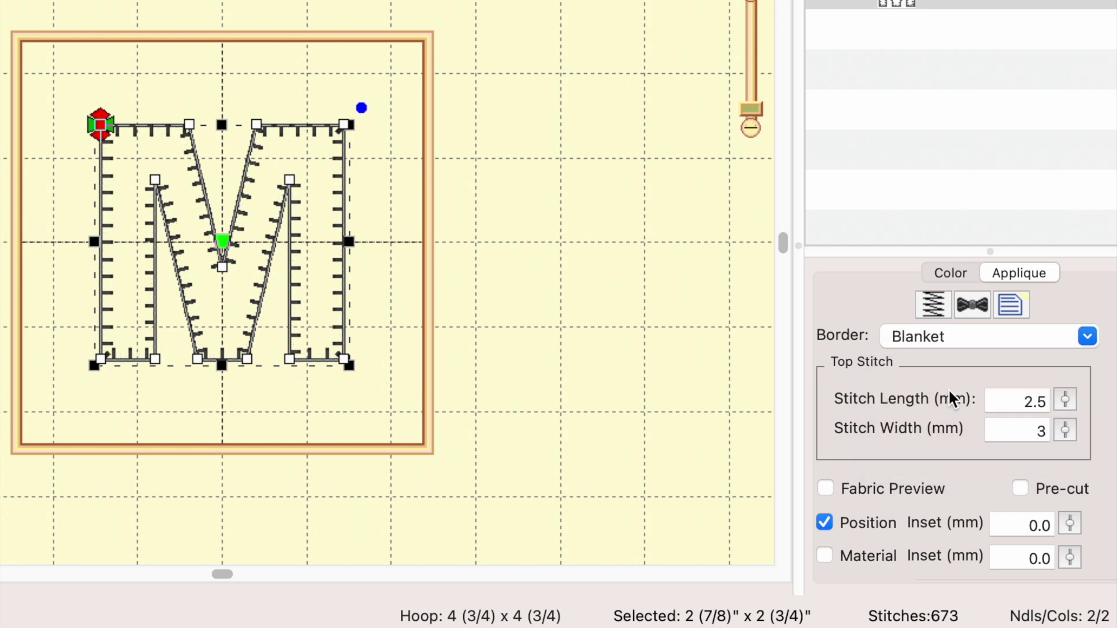
left_click(1088, 337)
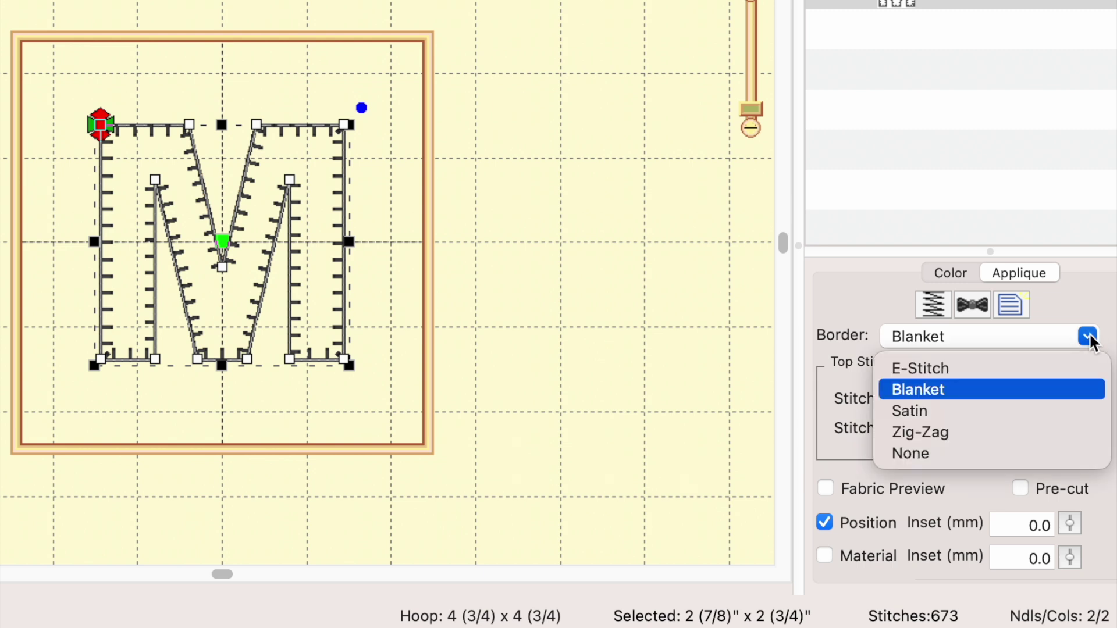
left_click(940, 440)
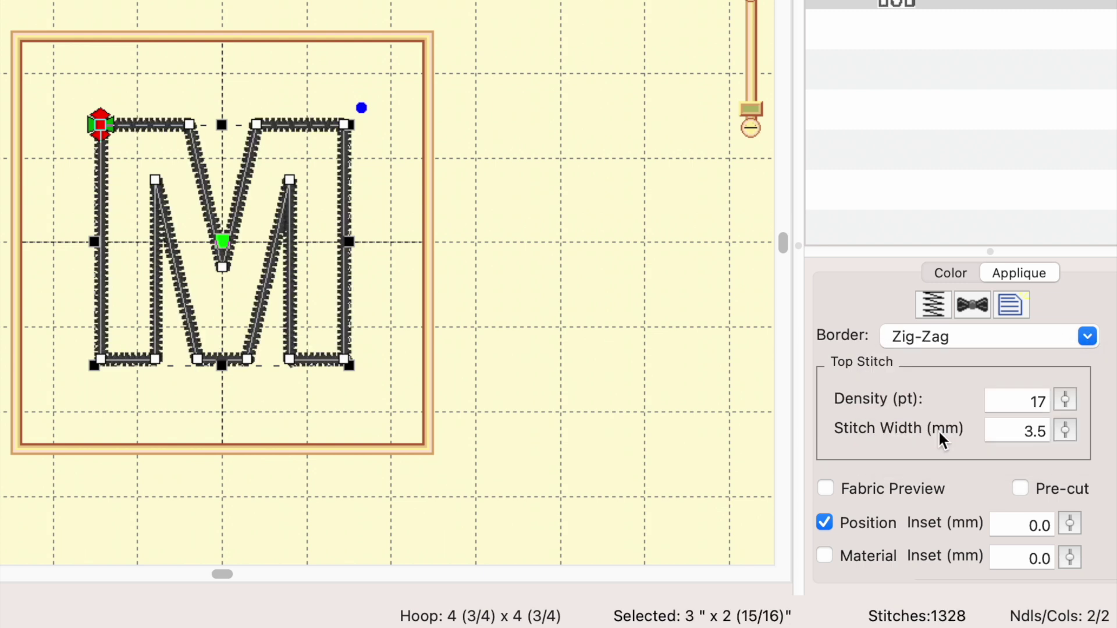
Set the letter M applique's border to Satin and deselect it to view the stitching.
left_click(1087, 337)
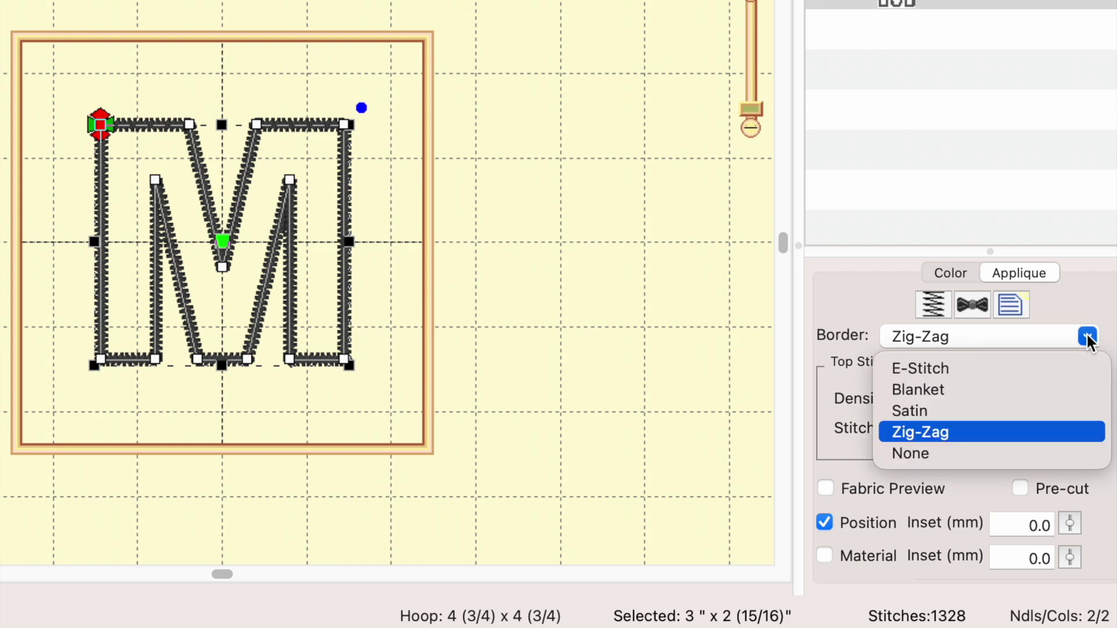
left_click(917, 408)
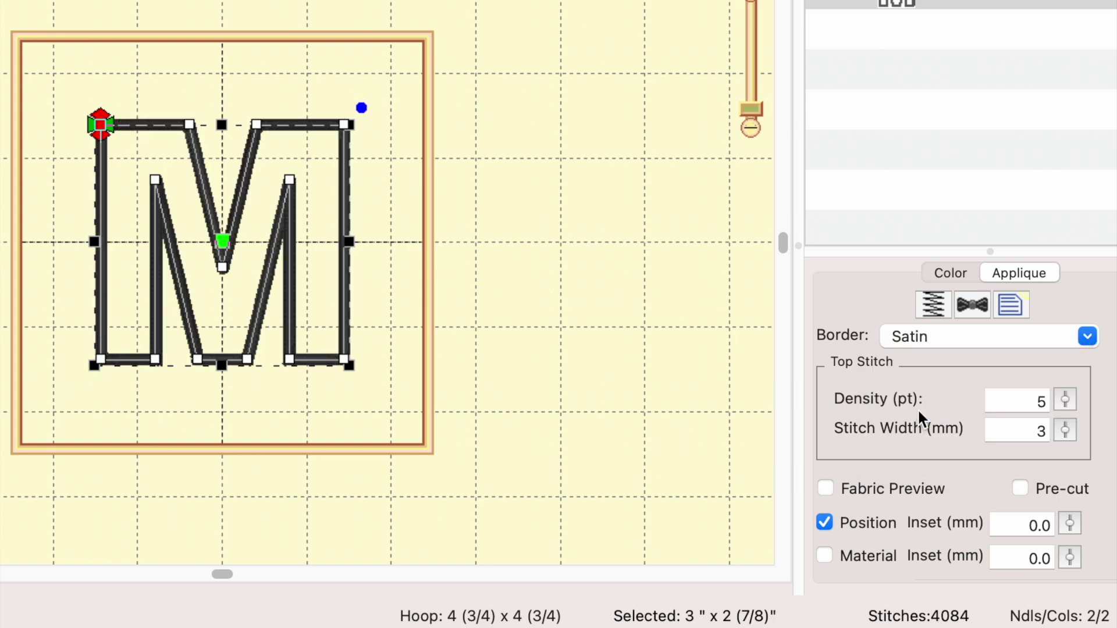
left_click(392, 380)
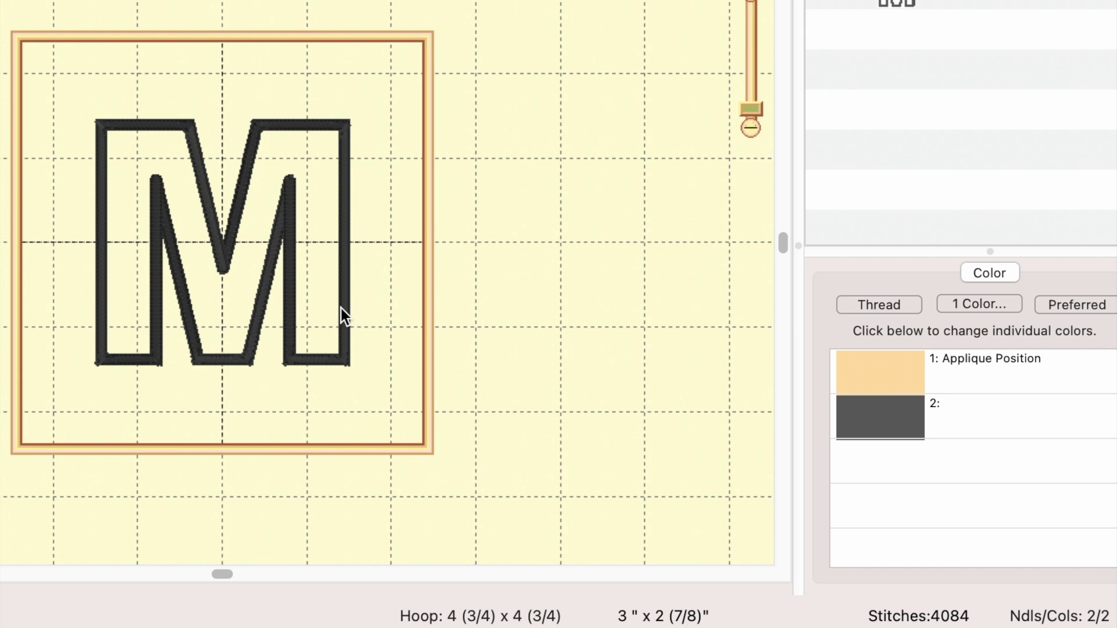
Try a density of 25 pt on the letter M's satin border and view the stitching.
left_click(343, 315)
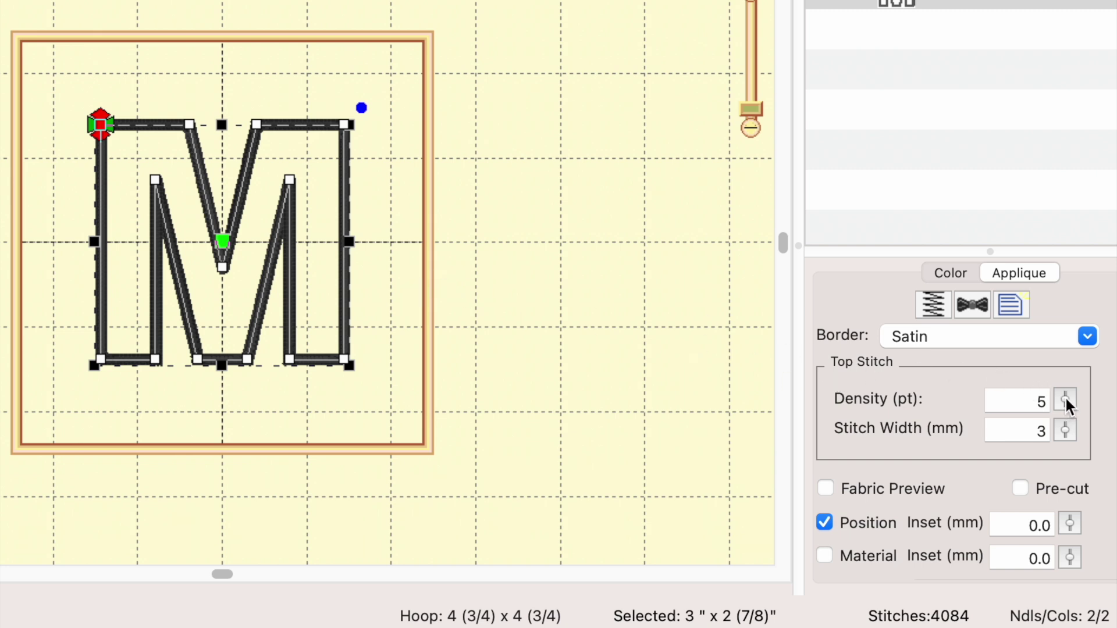
left_click_drag(1065, 401, 1071, 216)
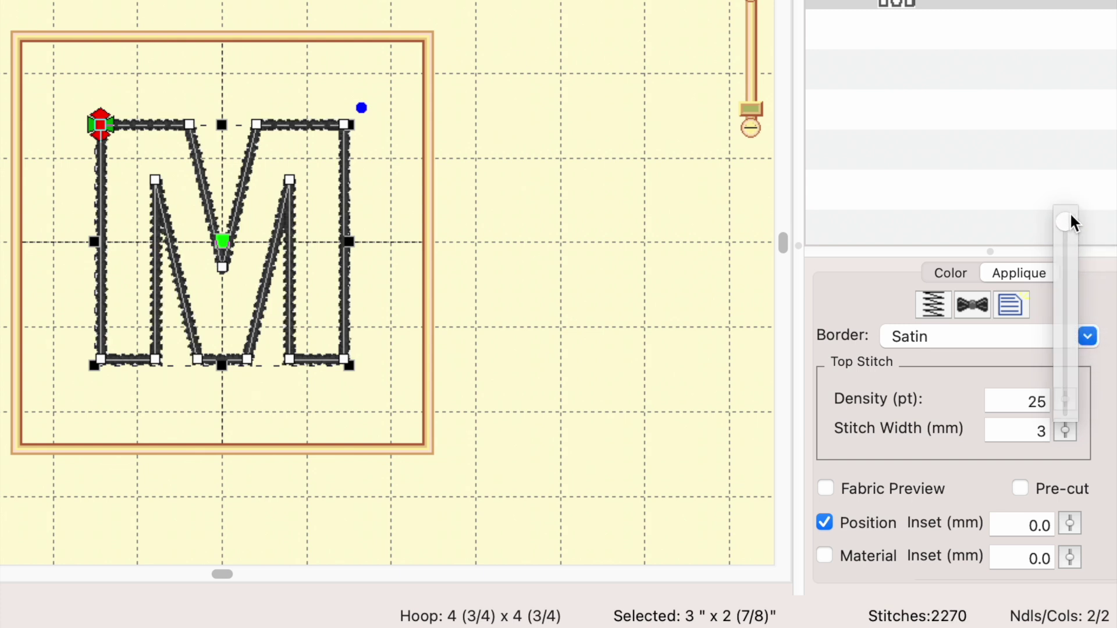
left_click(396, 360)
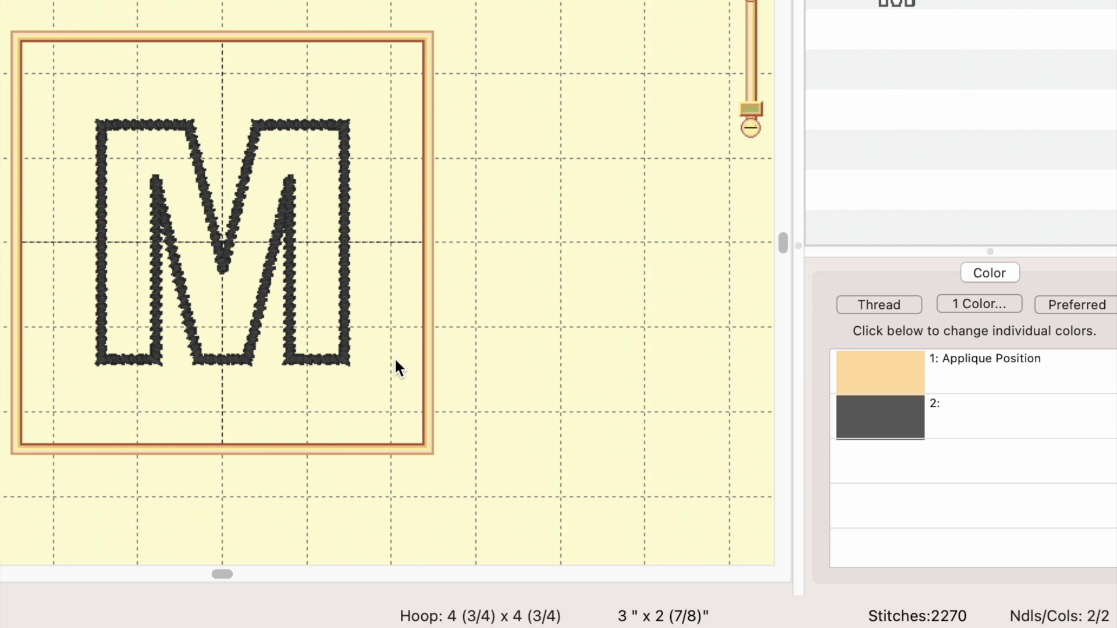
Set the density of the letter M's satin border to 4 pt and check the stitching unselected.
left_click(347, 337)
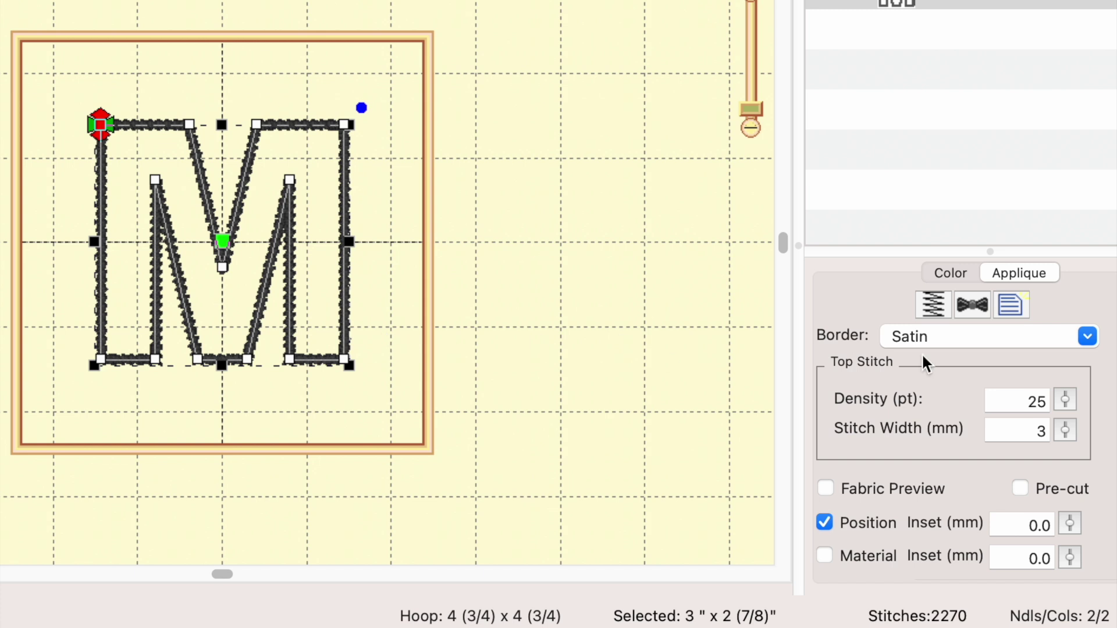
left_click(1066, 399)
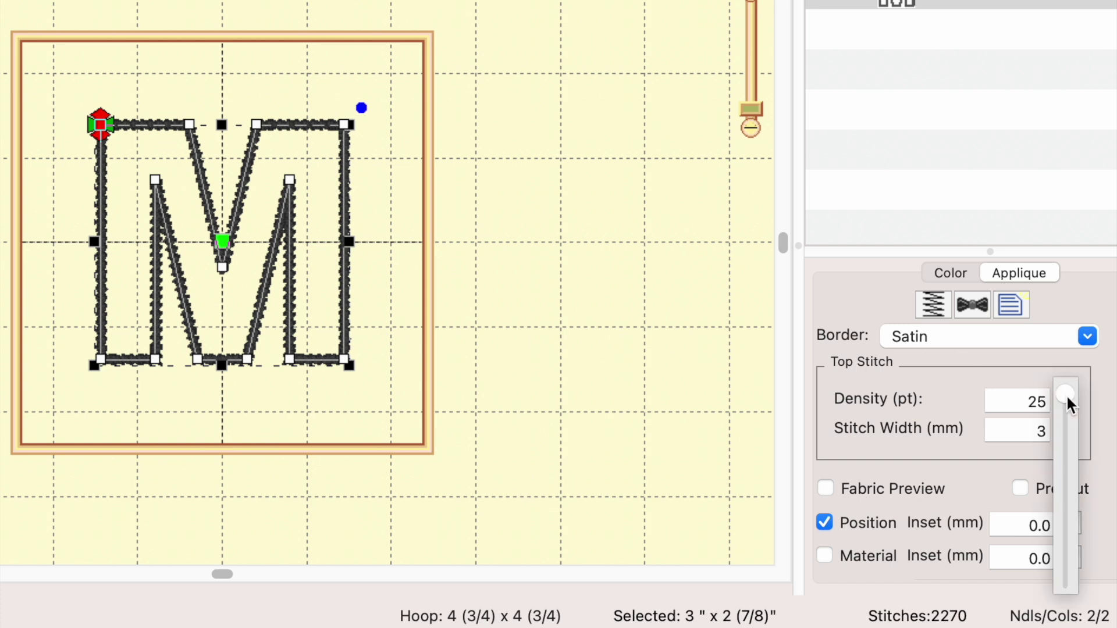
left_click_drag(1065, 391, 1062, 588)
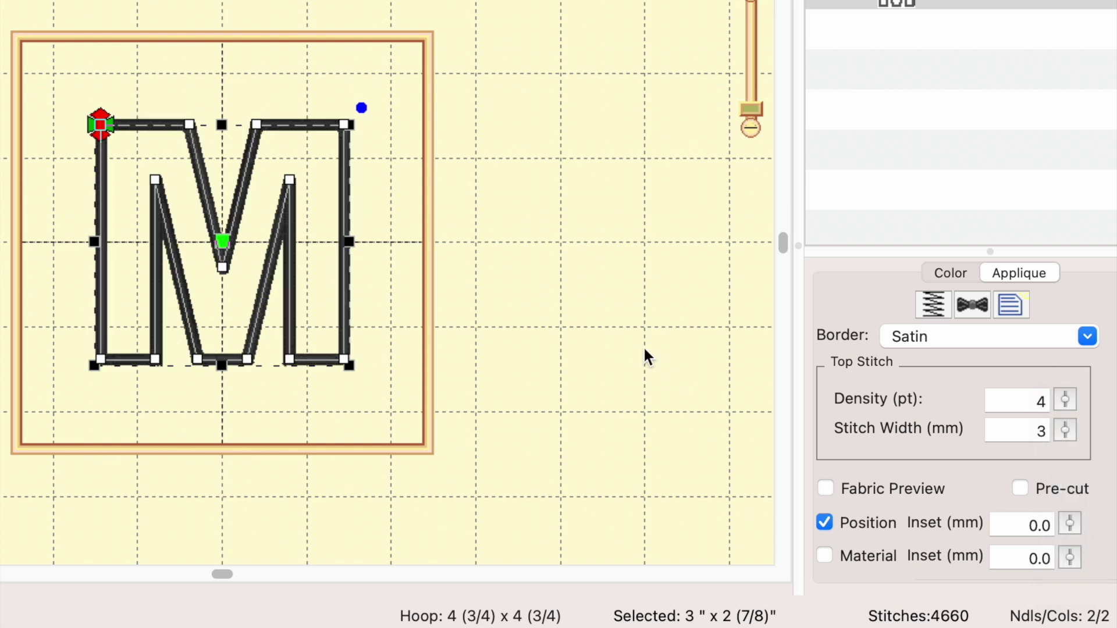
left_click(374, 399)
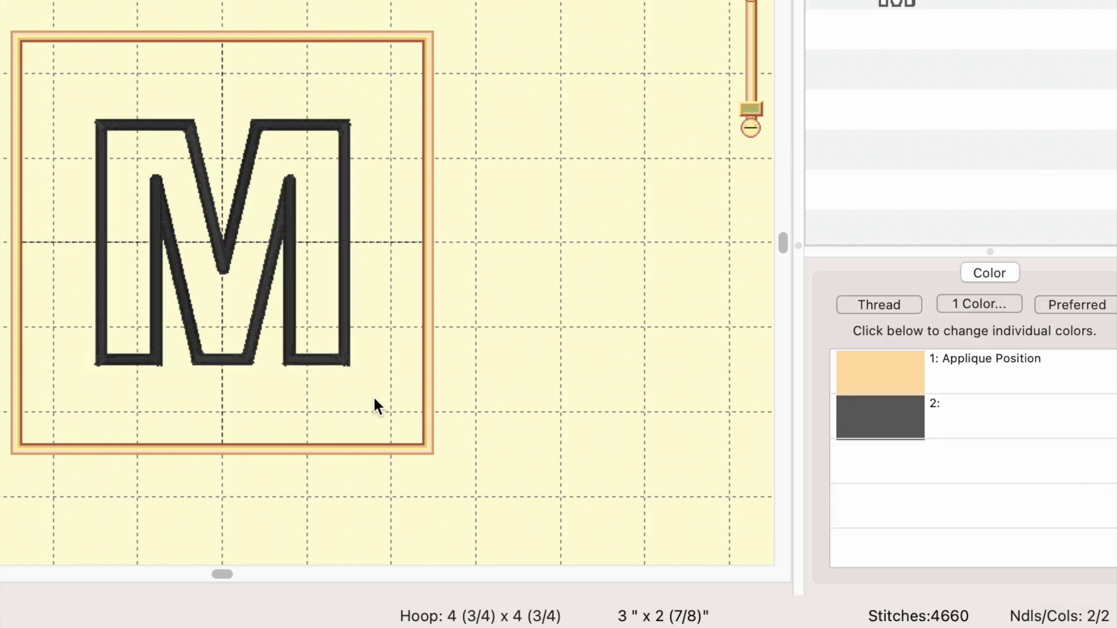
left_click(345, 358)
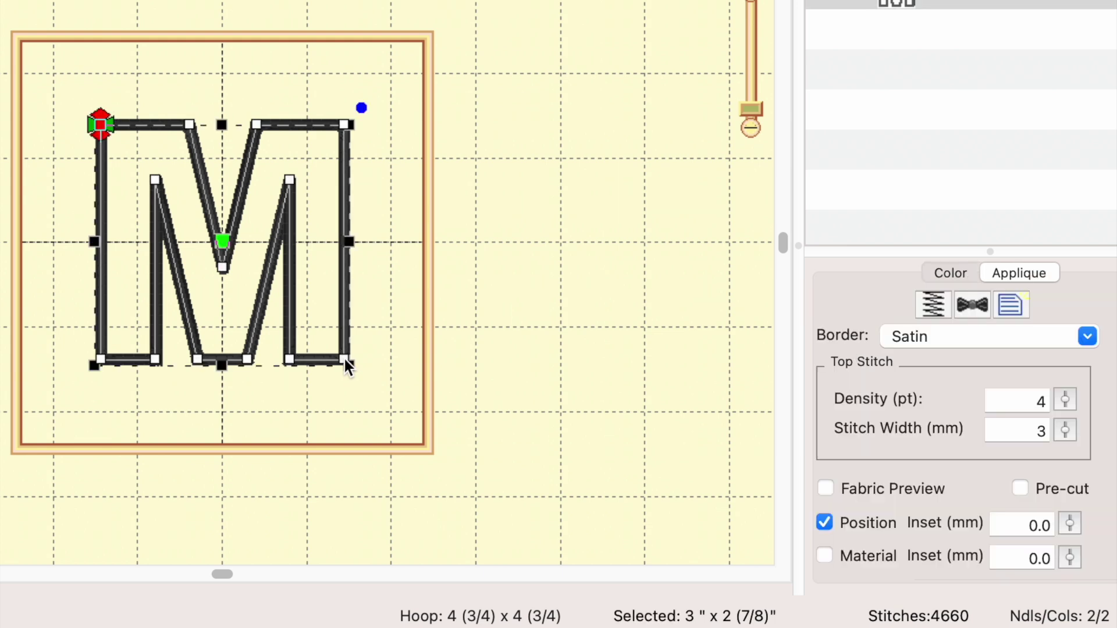
Set the density of the letter M's satin border to 5 pt.
left_click(1064, 398)
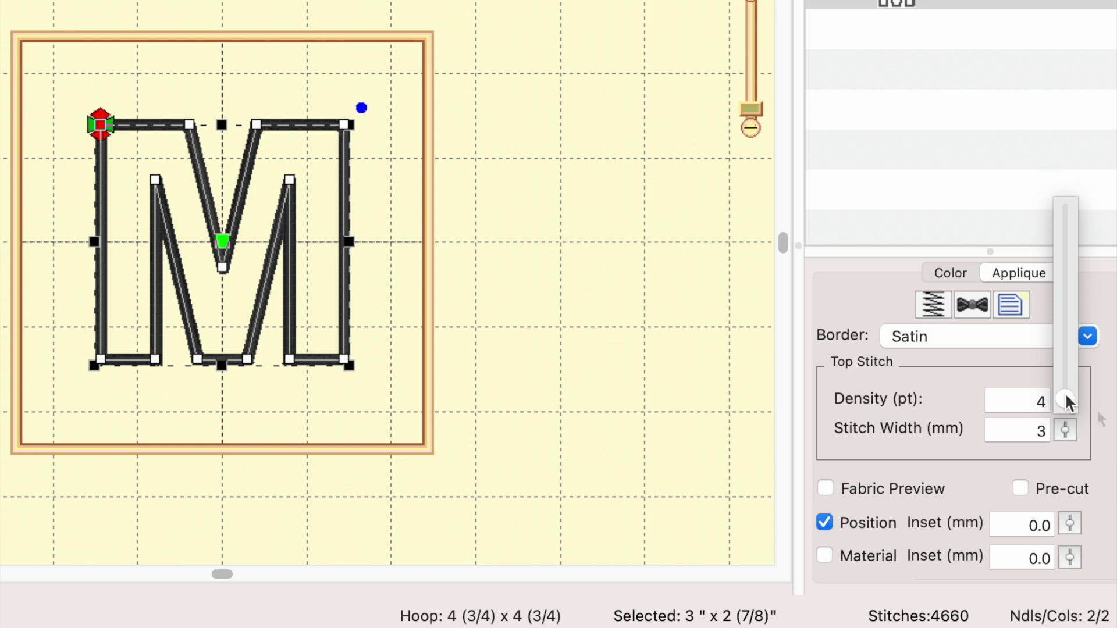
mouse_move(1067, 401)
left_click_drag(1065, 396, 1065, 392)
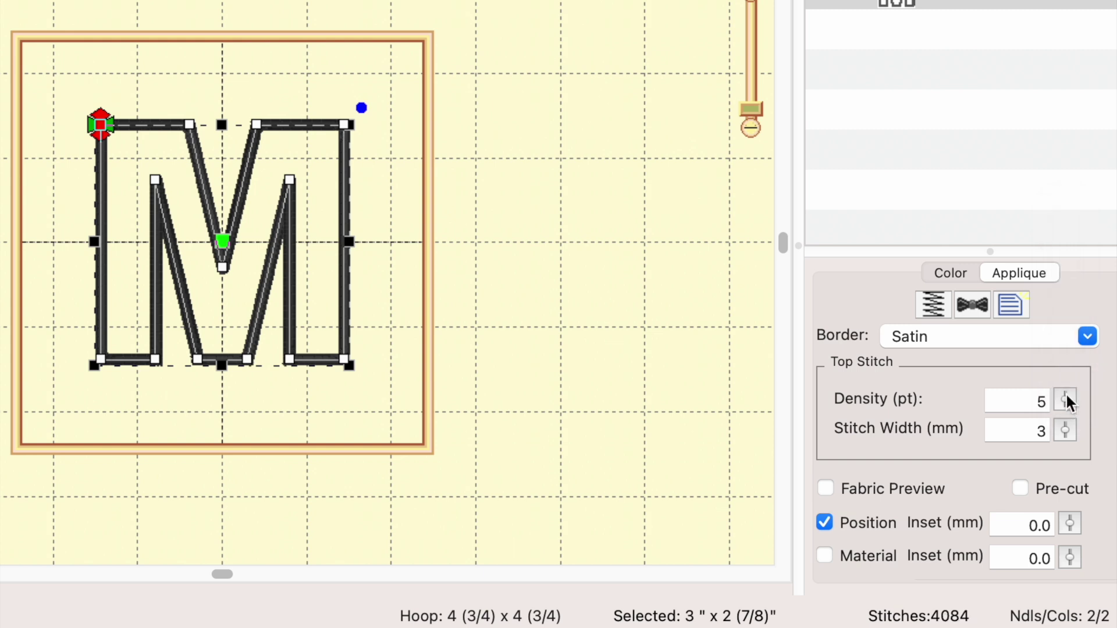
Try a density of 21 pt on the letter M's satin border, return it to 5 pt and view the stitching.
double_click(1027, 401)
type("21")
key("Return")
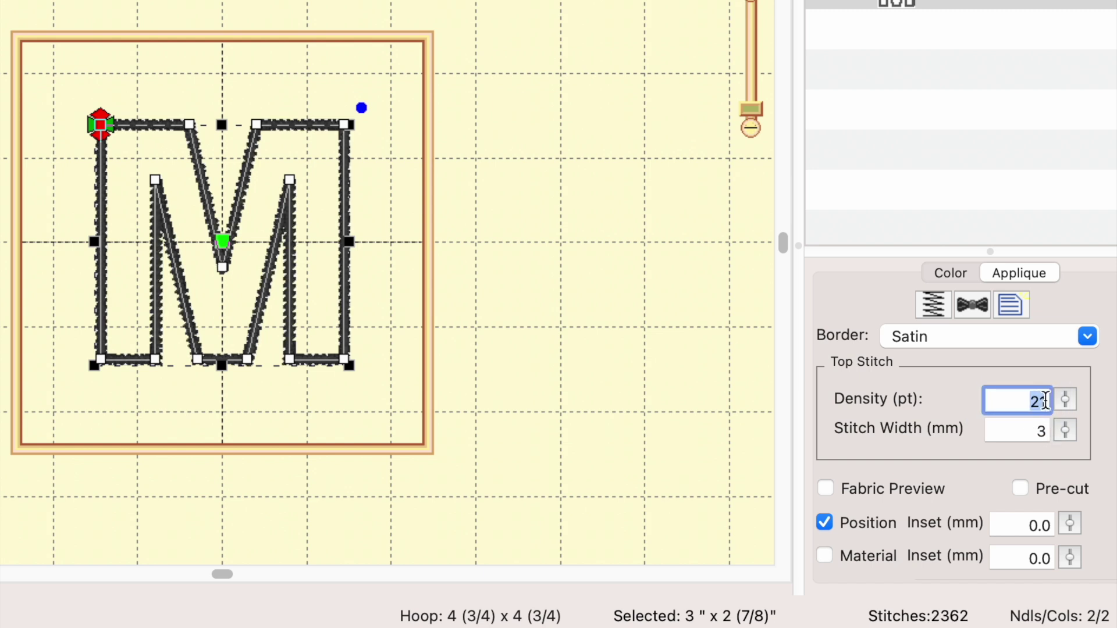
type("5")
key("Return")
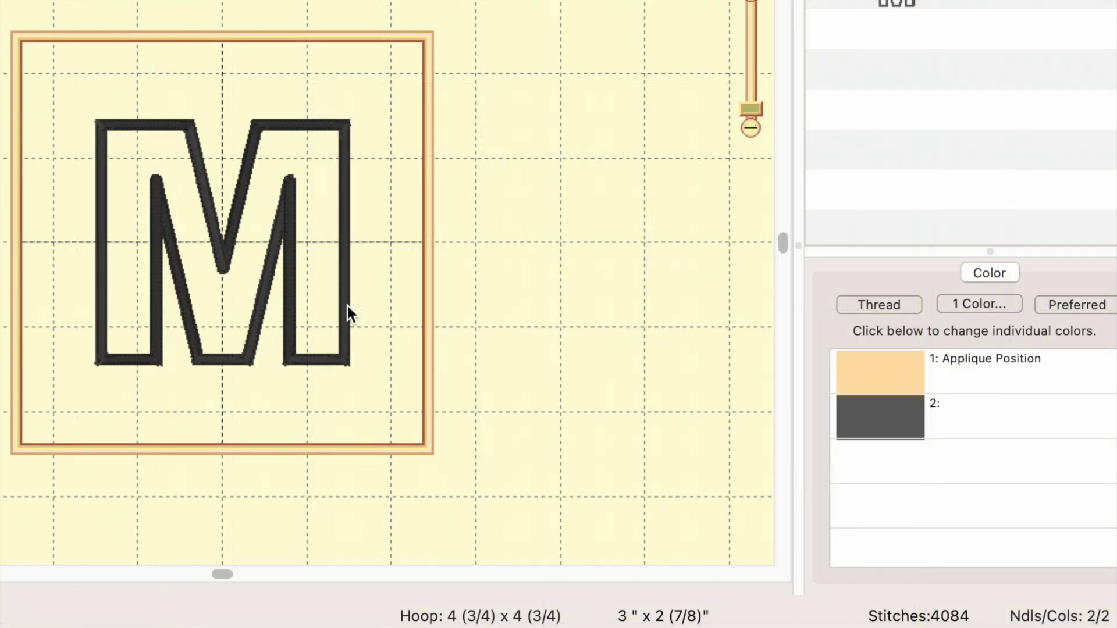
Try stitch widths of 4.0 mm and 1.0 mm on the letter M's satin border and return the width to 3 mm.
left_click(348, 306)
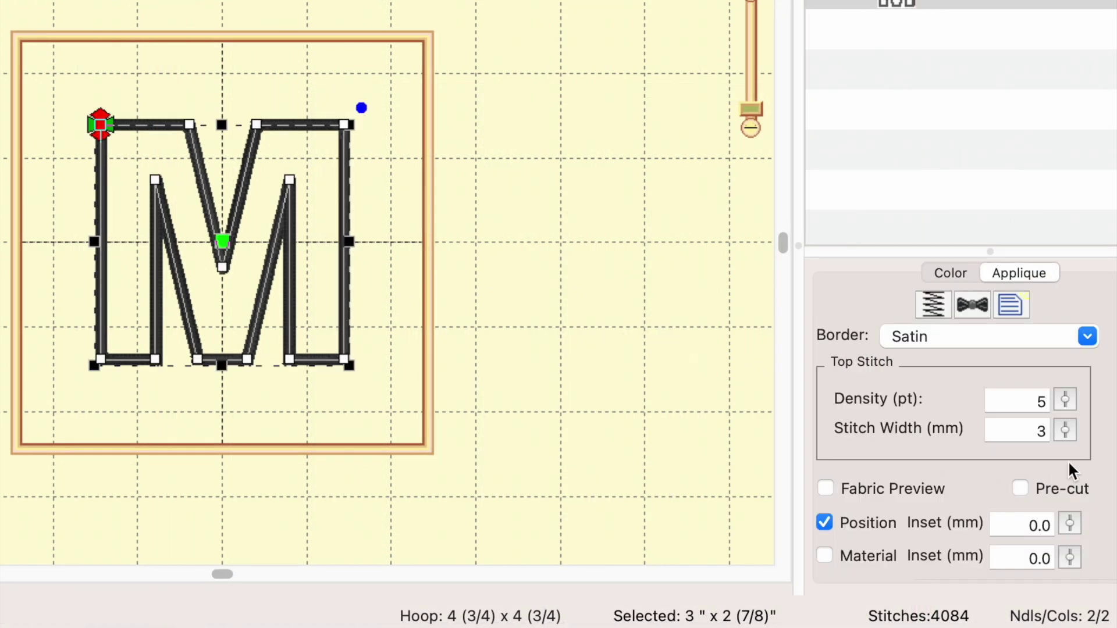
left_click_drag(1065, 431, 1066, 365)
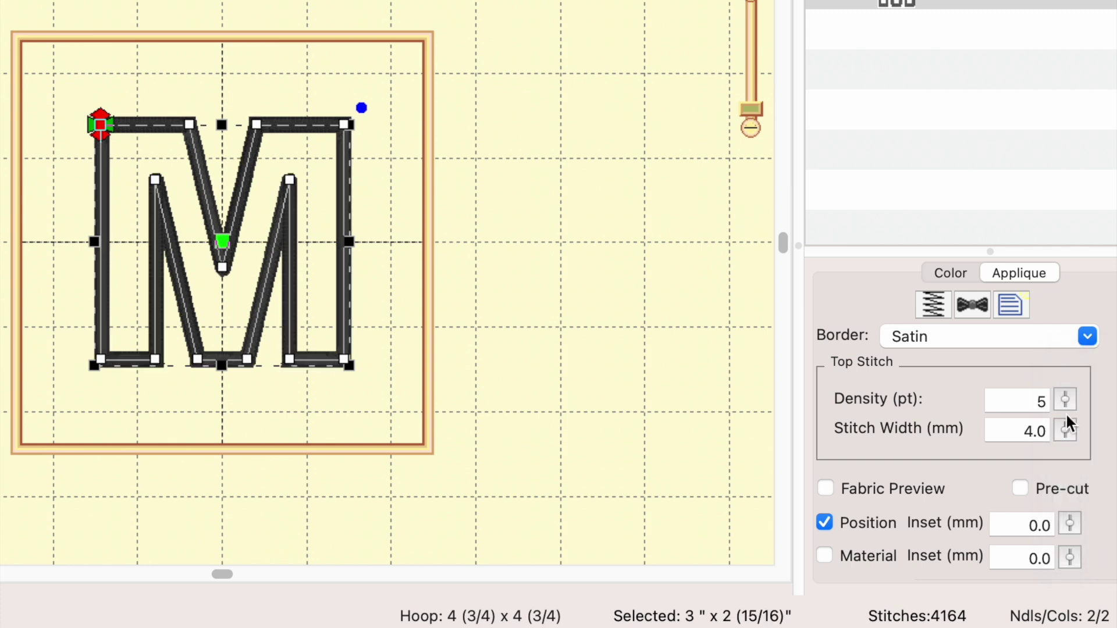
left_click_drag(1062, 428, 1074, 624)
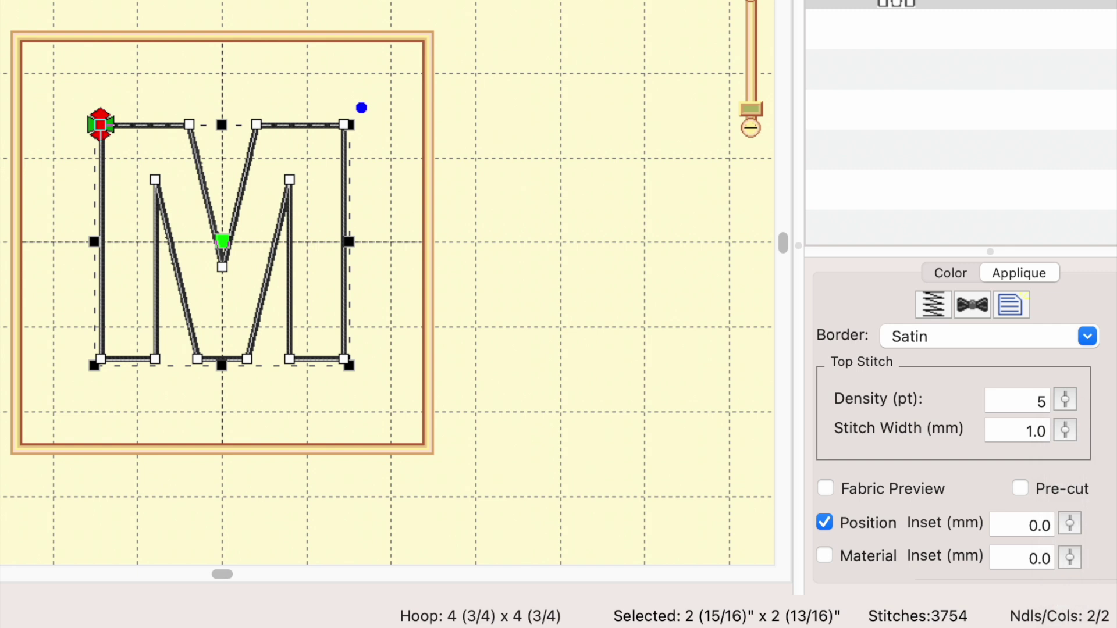
double_click(1045, 431)
type("3")
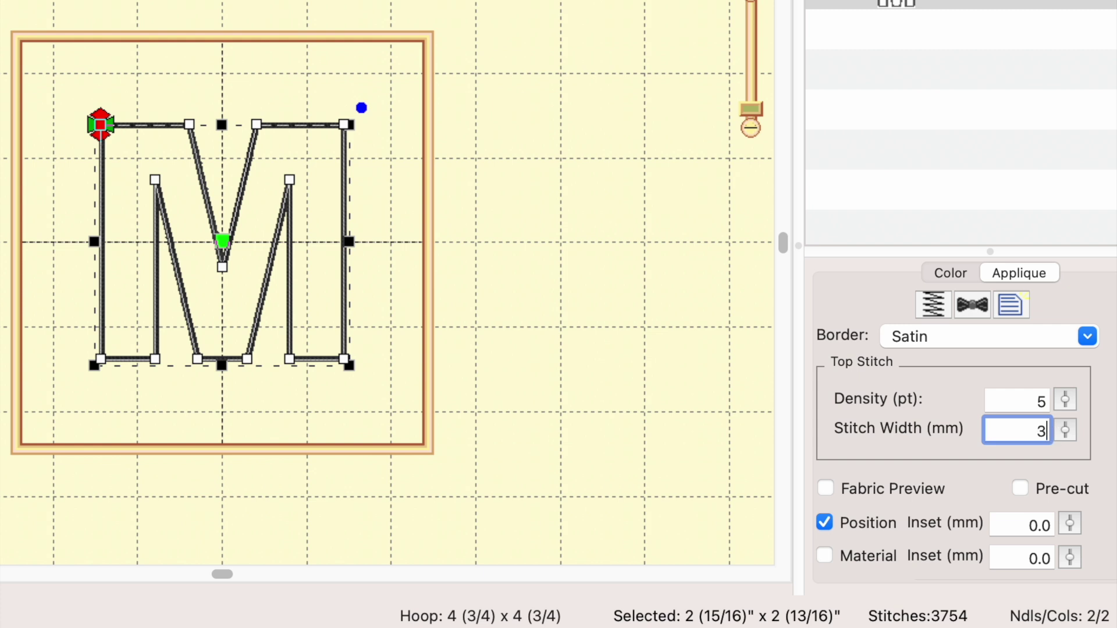
key("Return")
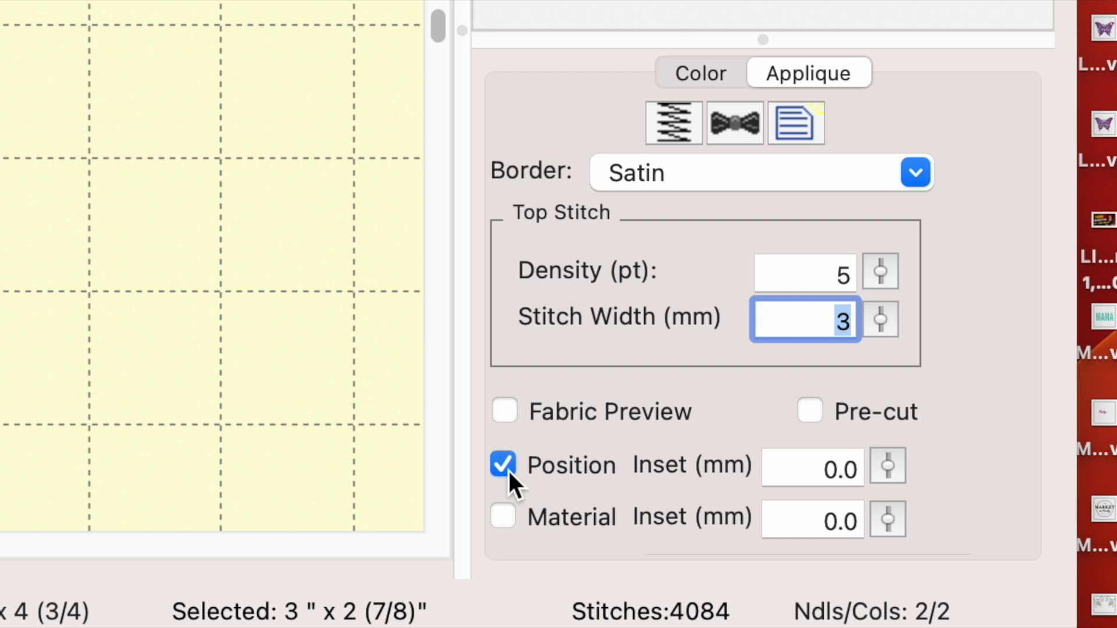
Enable the Material stitch for the letter M applique and set its thread color to Madeira Thread Chest 1310 Dark Rose.
left_click(503, 515)
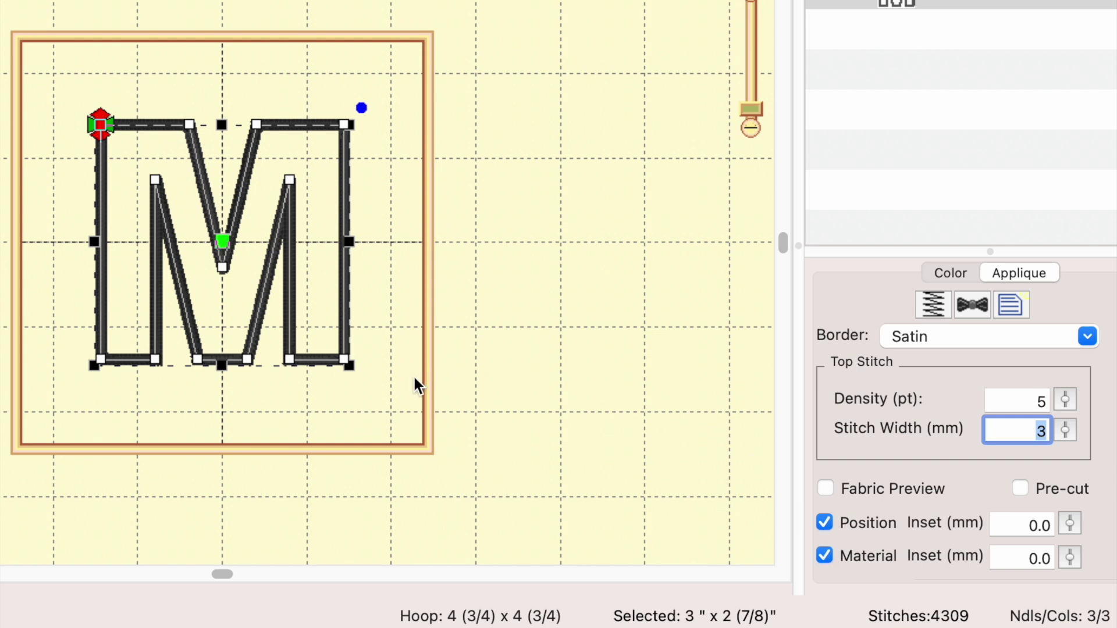
left_click(385, 389)
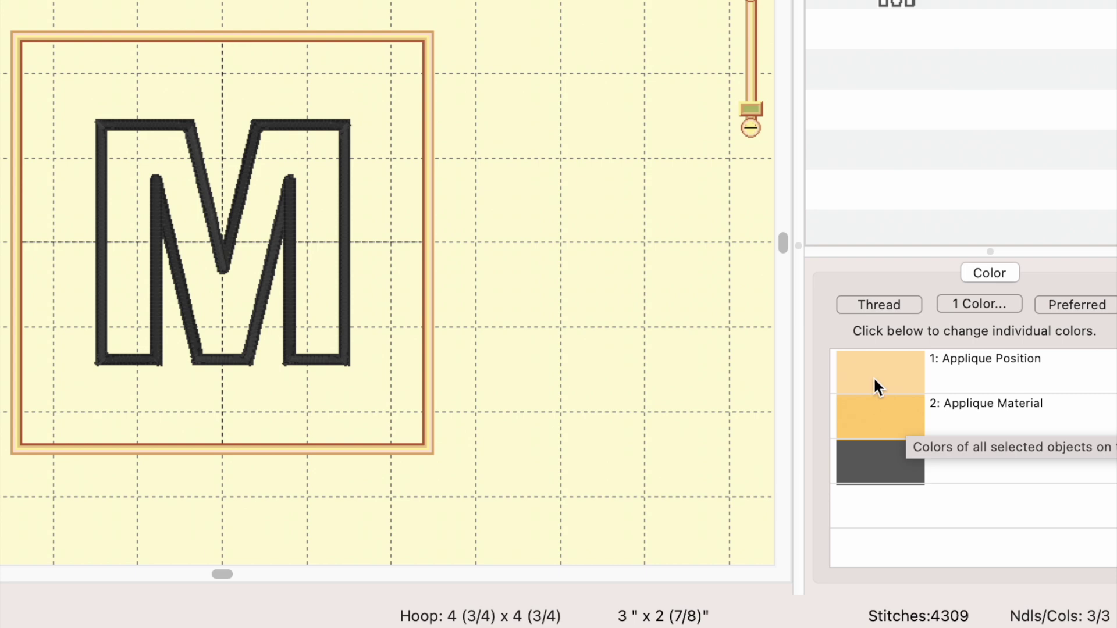
double_click(883, 412)
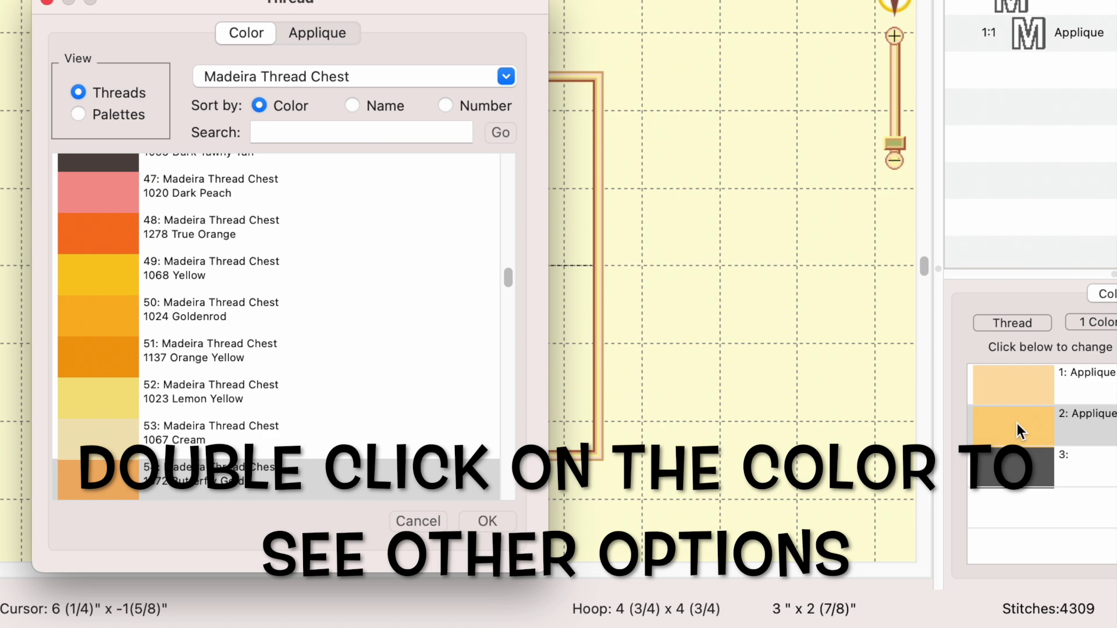
scroll(243, 308, "down", 20)
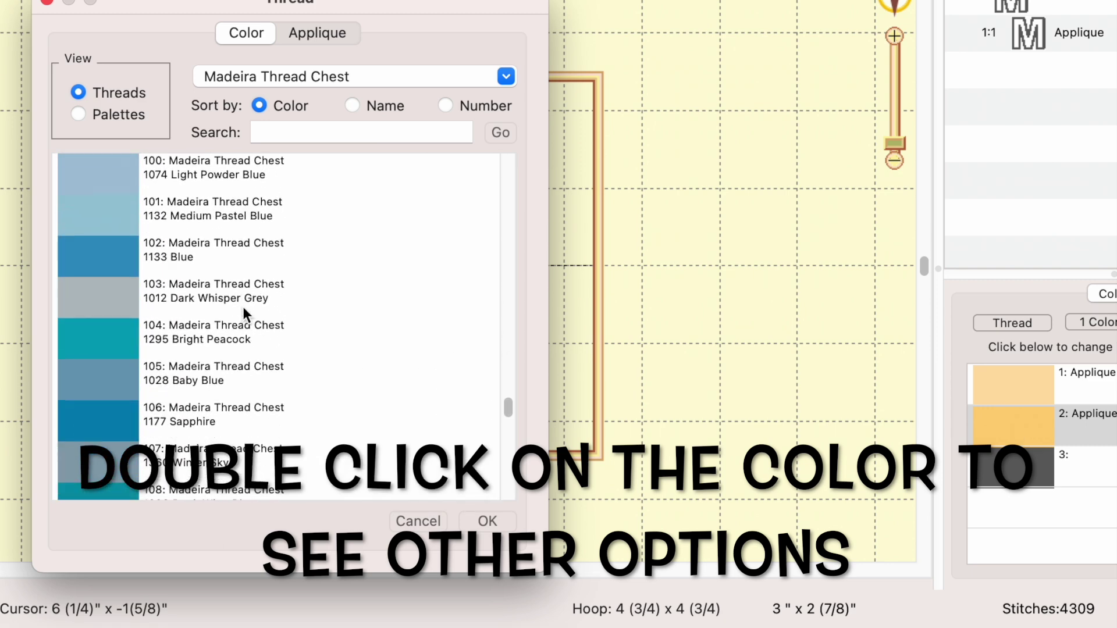
scroll(243, 306, "down", 8)
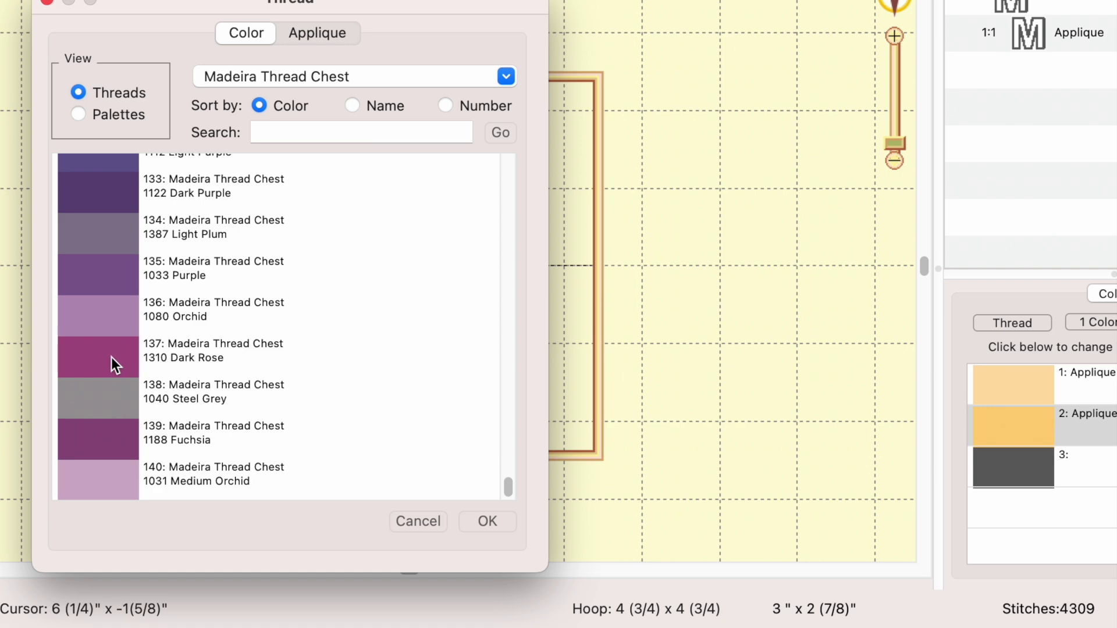
left_click(110, 357)
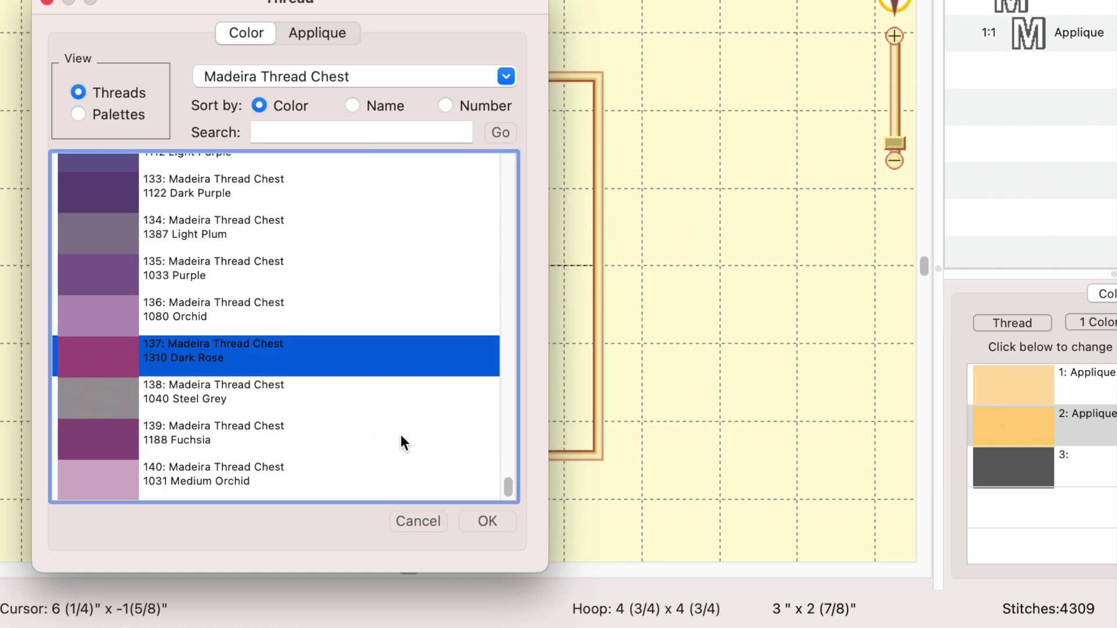
left_click(488, 521)
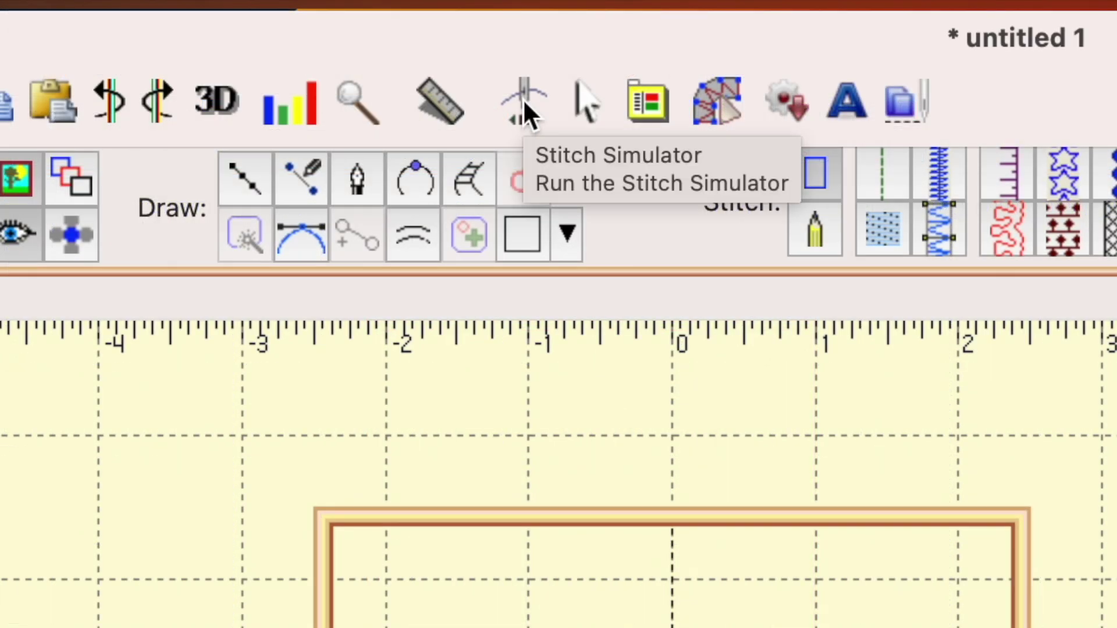
Run the Stitch Simulator on the applique position line, pausing near its end and advancing stitch by stitch to the start corner.
left_click(522, 100)
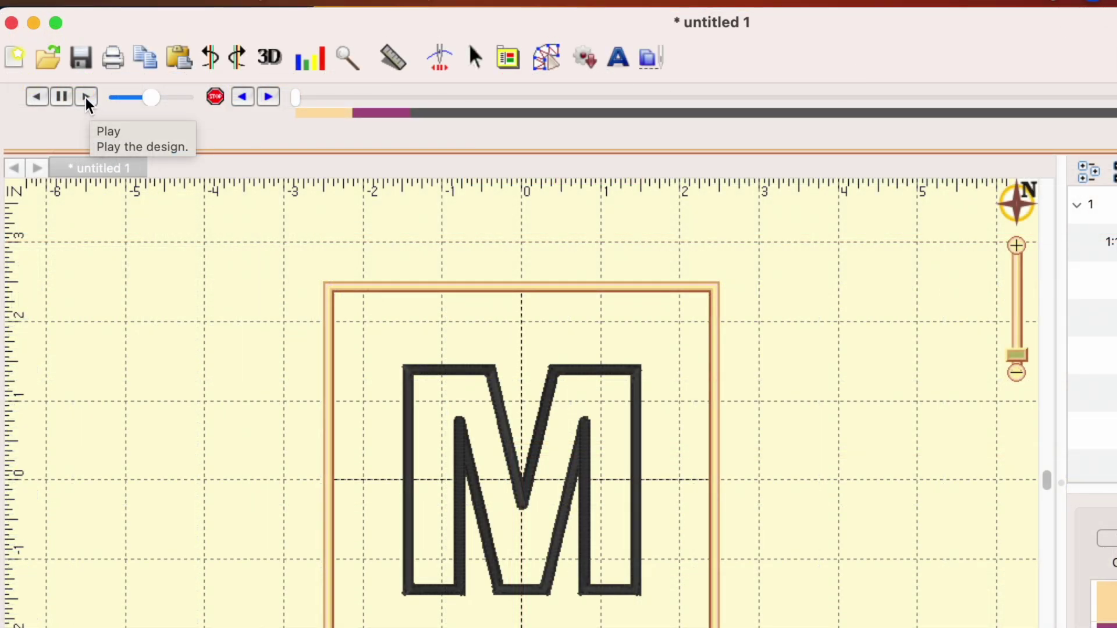
left_click(86, 99)
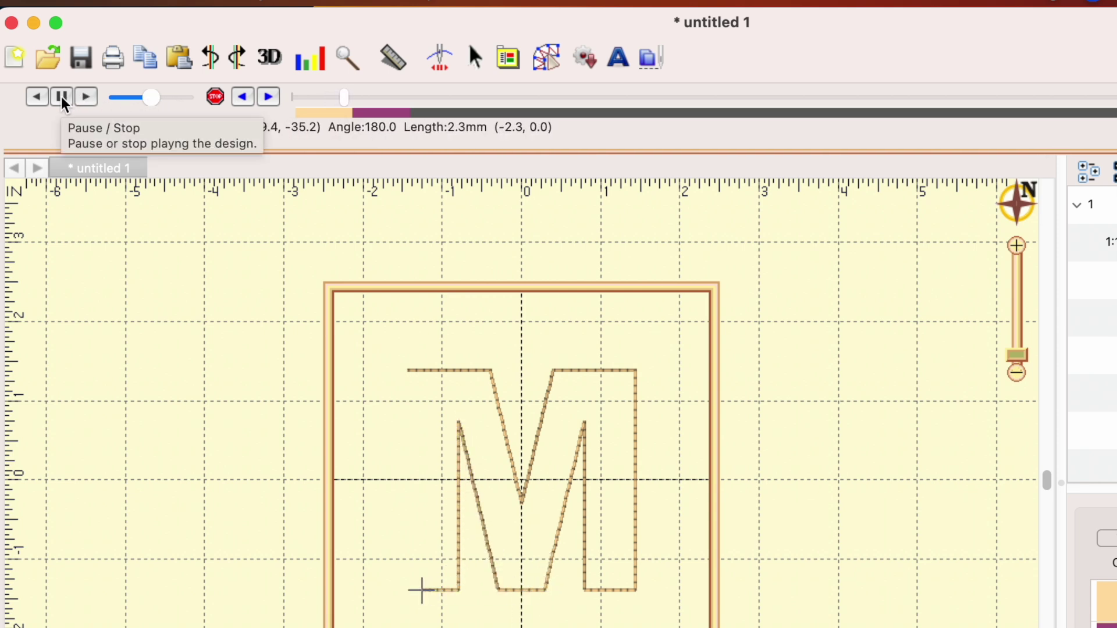
left_click(62, 97)
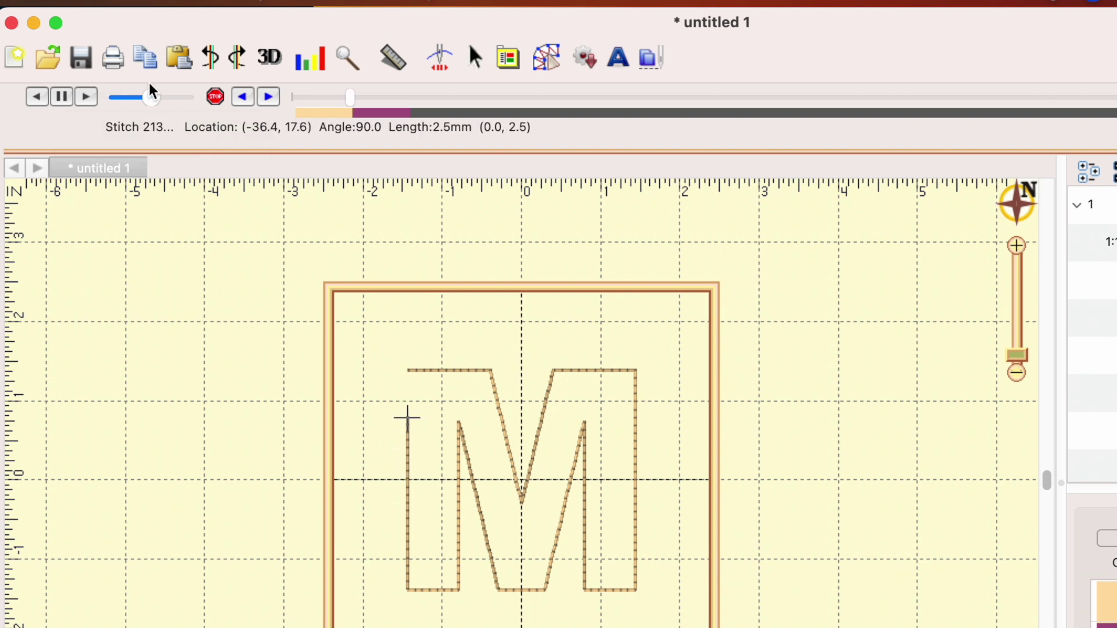
left_click(269, 98)
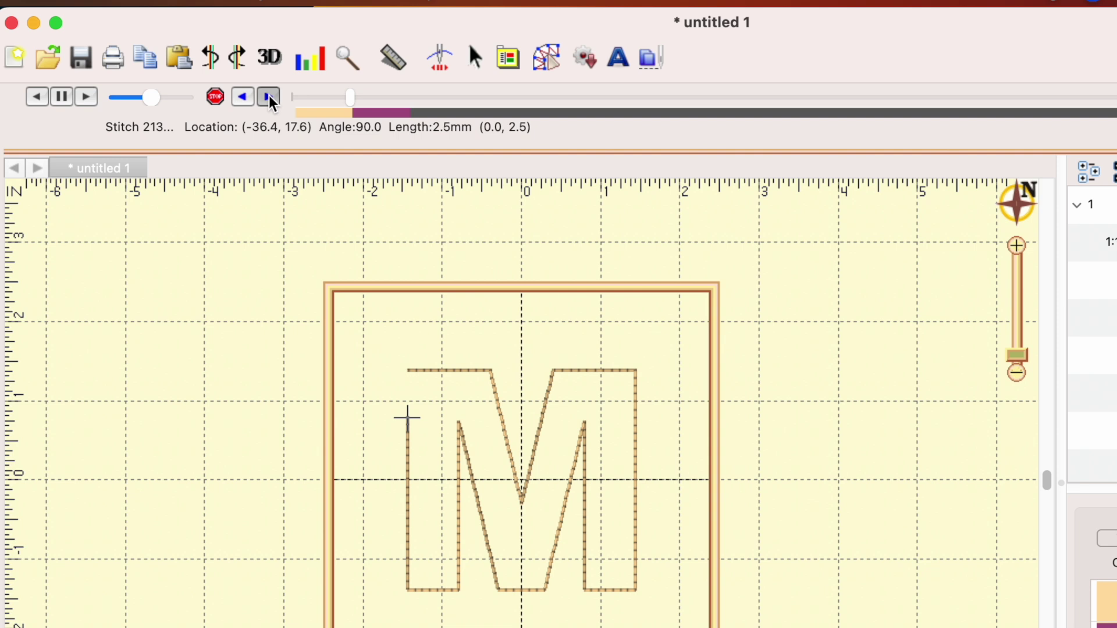
left_click(270, 98)
left_click(270, 97)
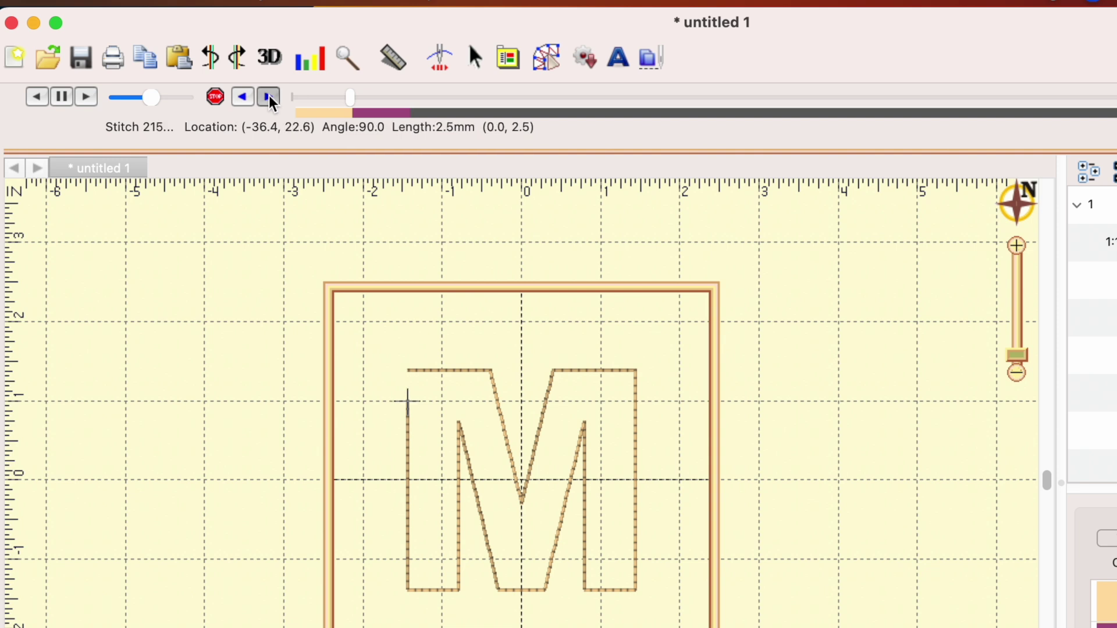
left_click(269, 98)
left_click(269, 98)
left_click(269, 98)
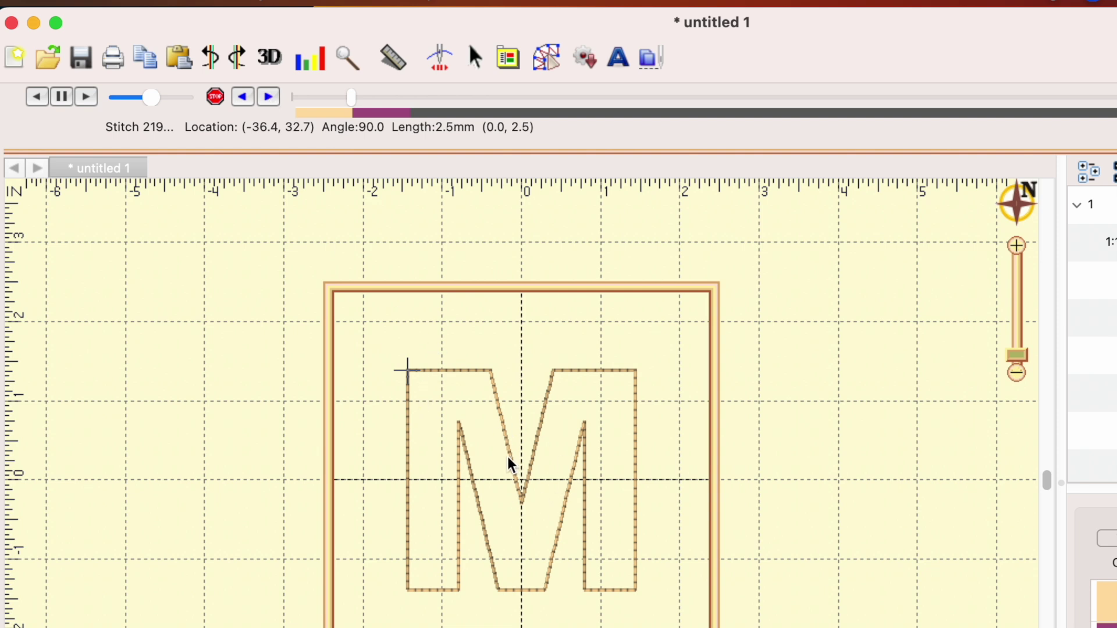
Simulate the applique material line, pause and advance to its last stitches, and play the satin border through.
left_click(86, 100)
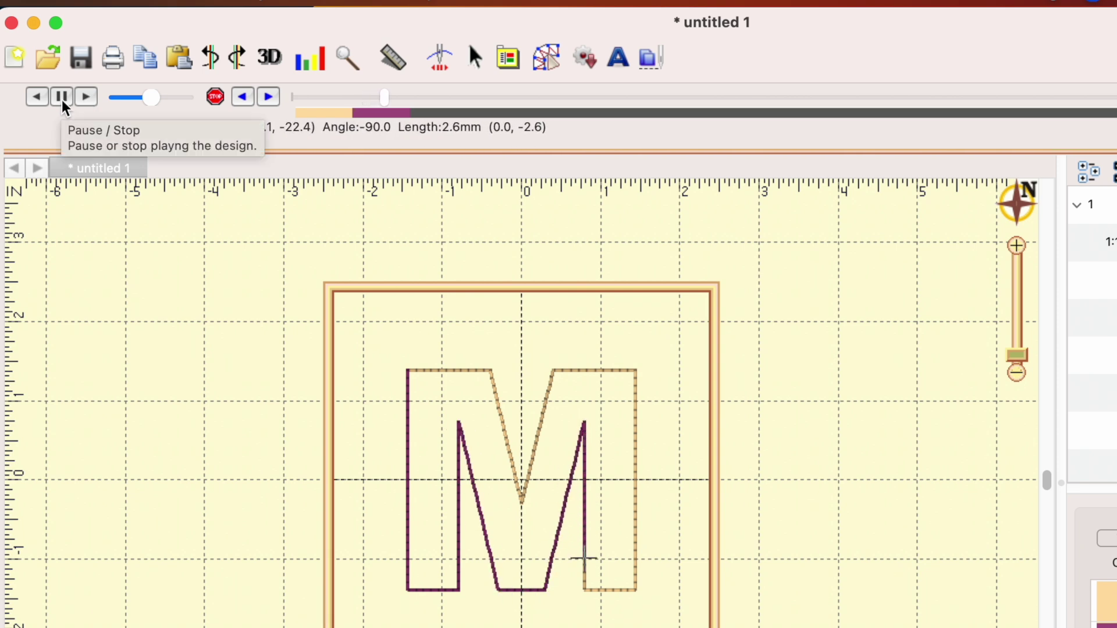
left_click(62, 97)
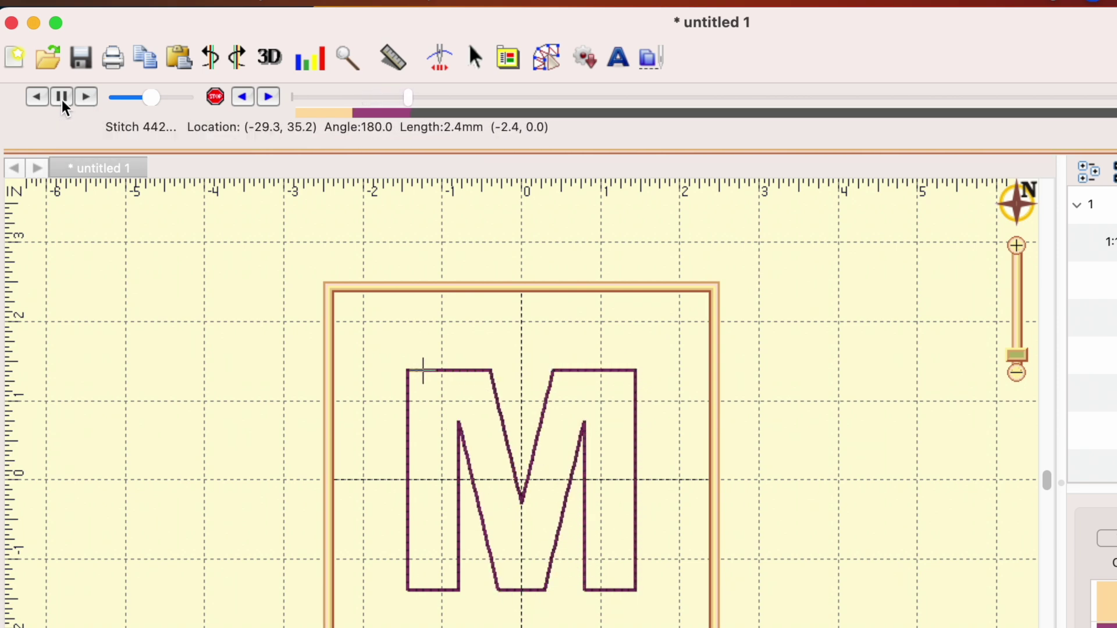
left_click(269, 100)
left_click(270, 99)
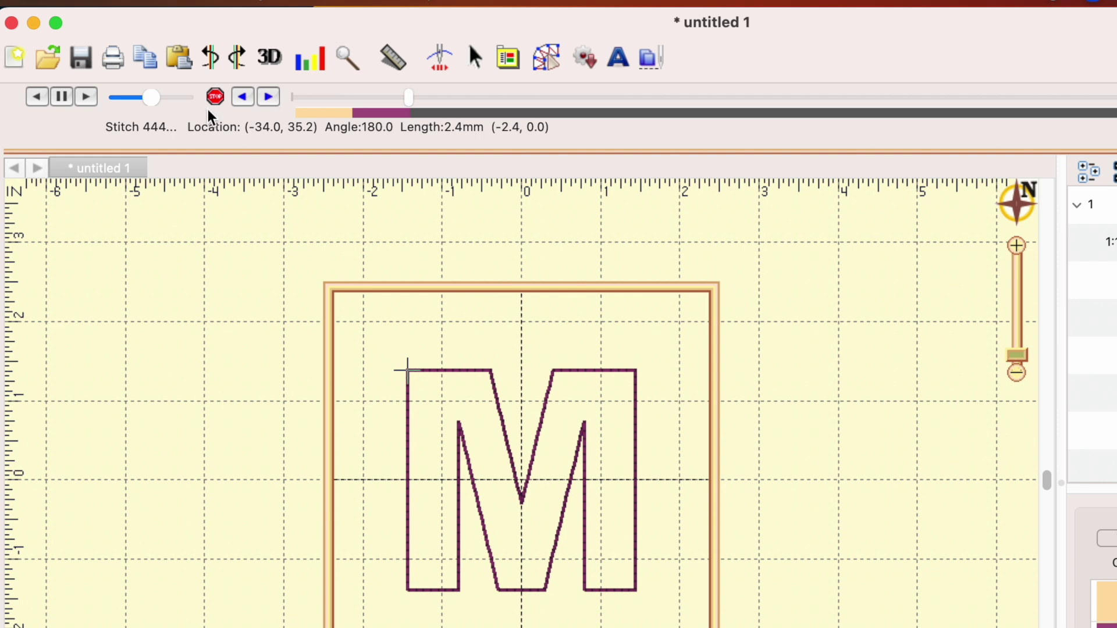
left_click(87, 99)
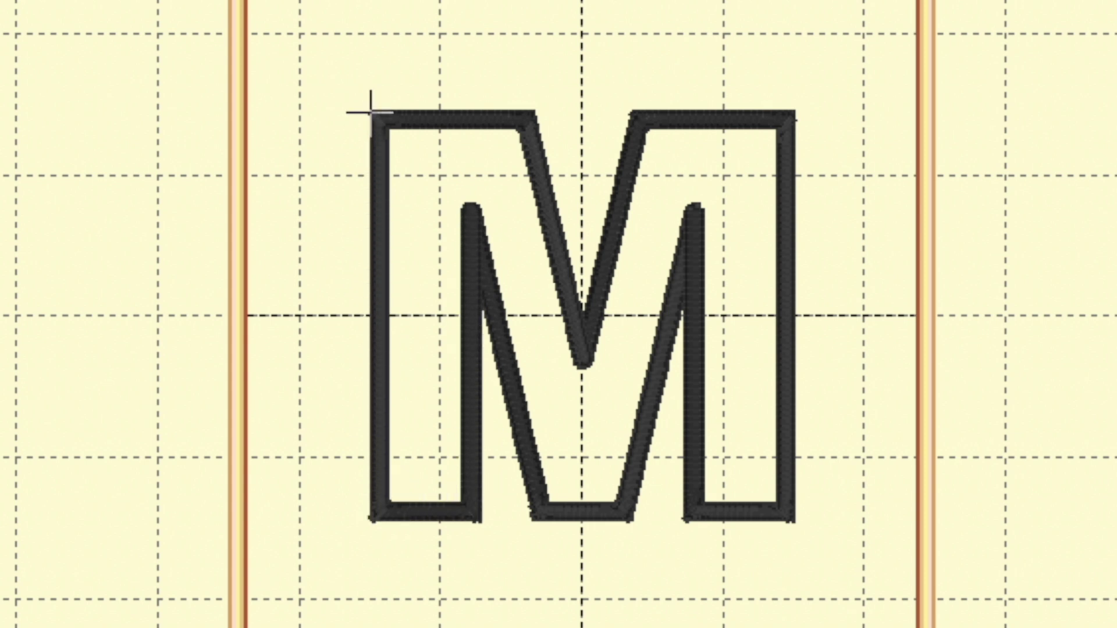
Save the stitch and working files to the Desktop as Applique M in HUS format.
left_click(190, 21)
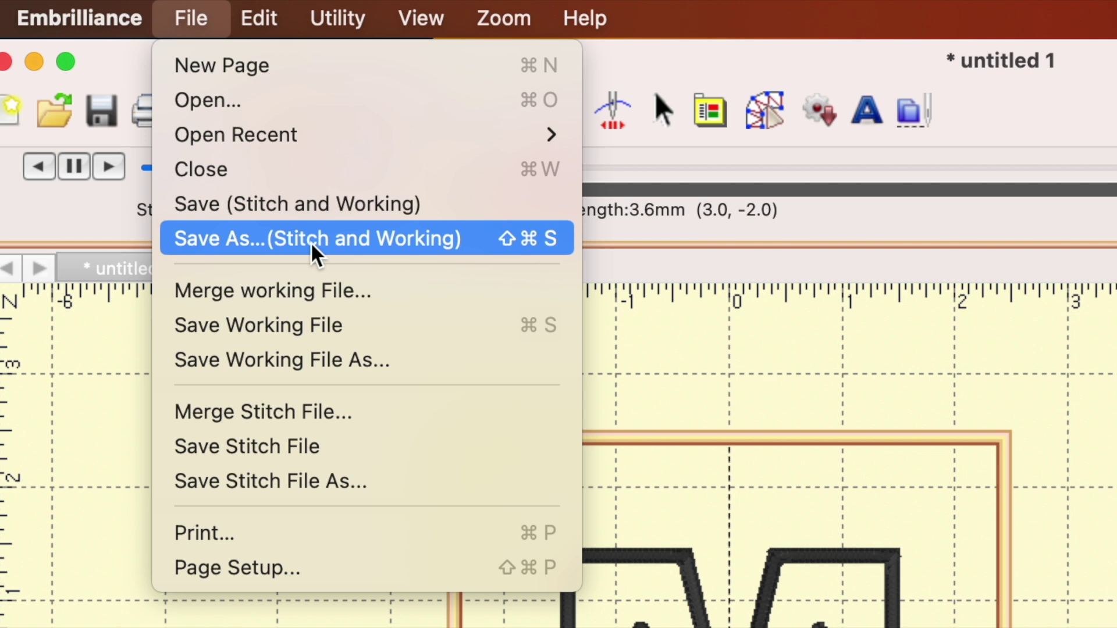
left_click(409, 239)
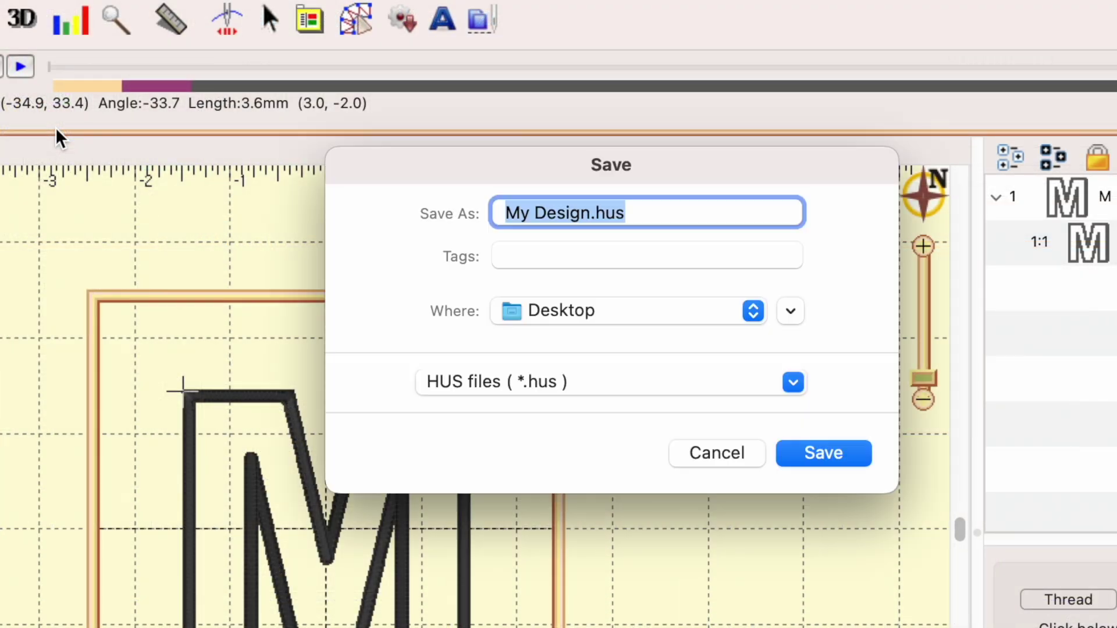
type("Appliq")
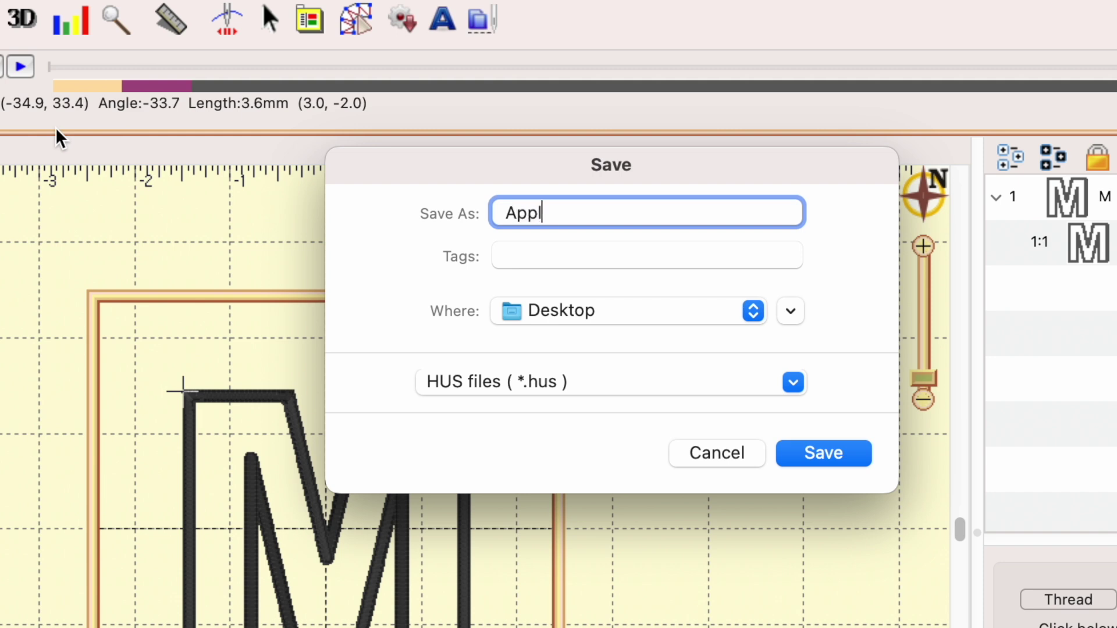
type("ue M")
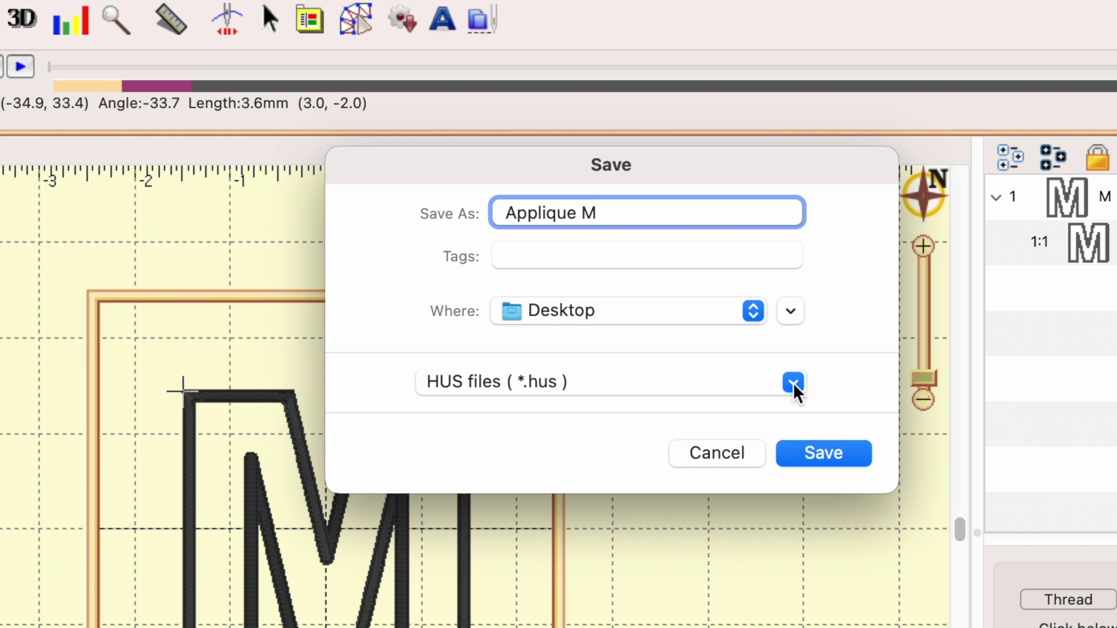
left_click(774, 63)
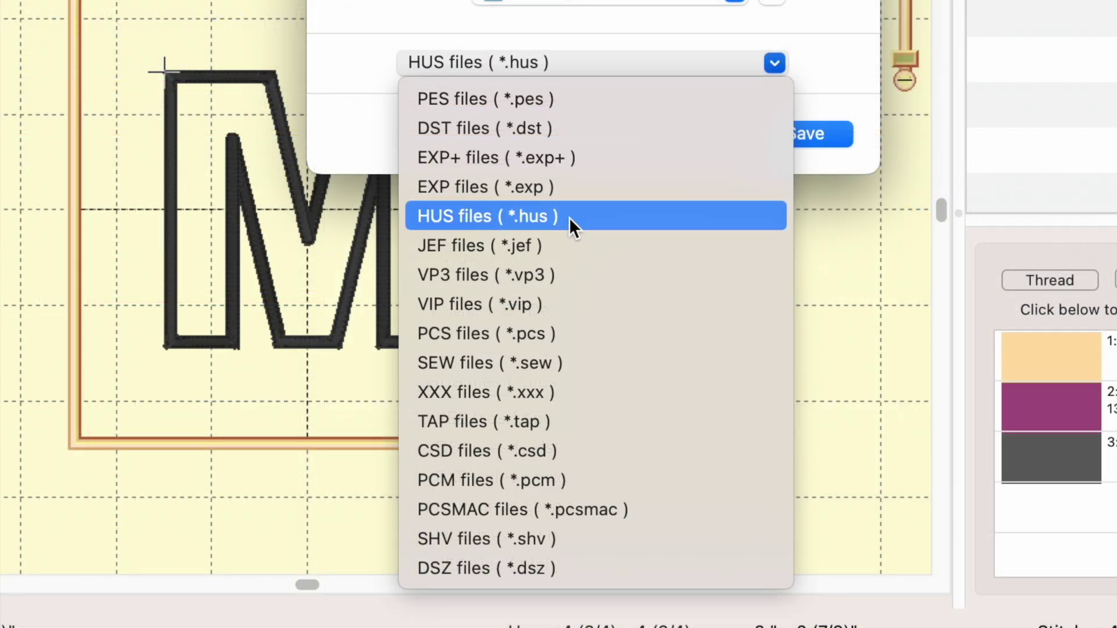
left_click(518, 60)
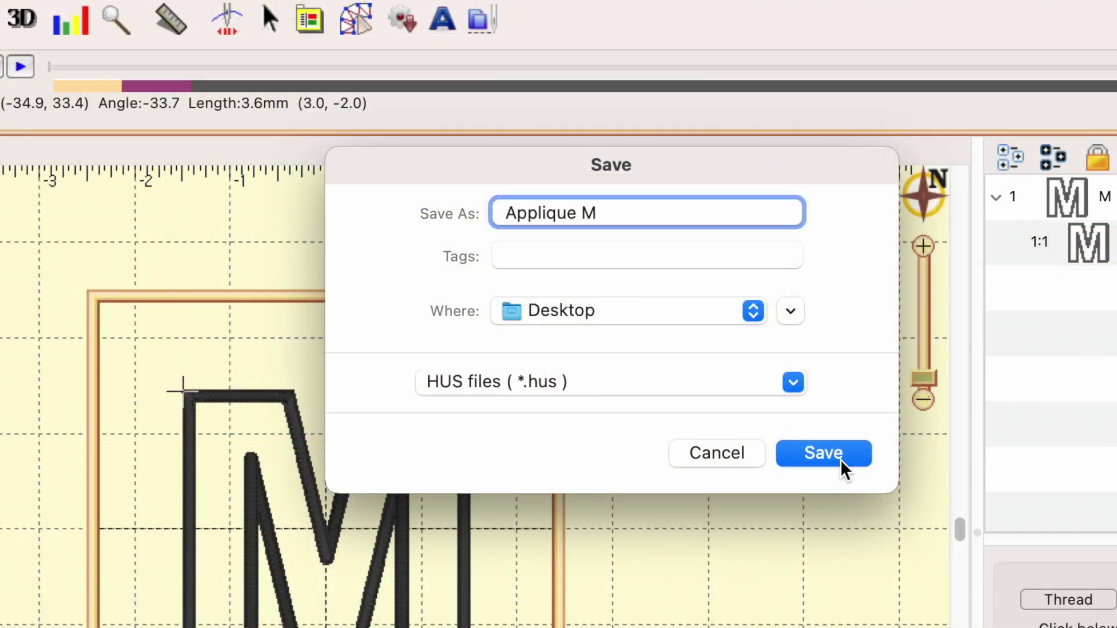
left_click(840, 459)
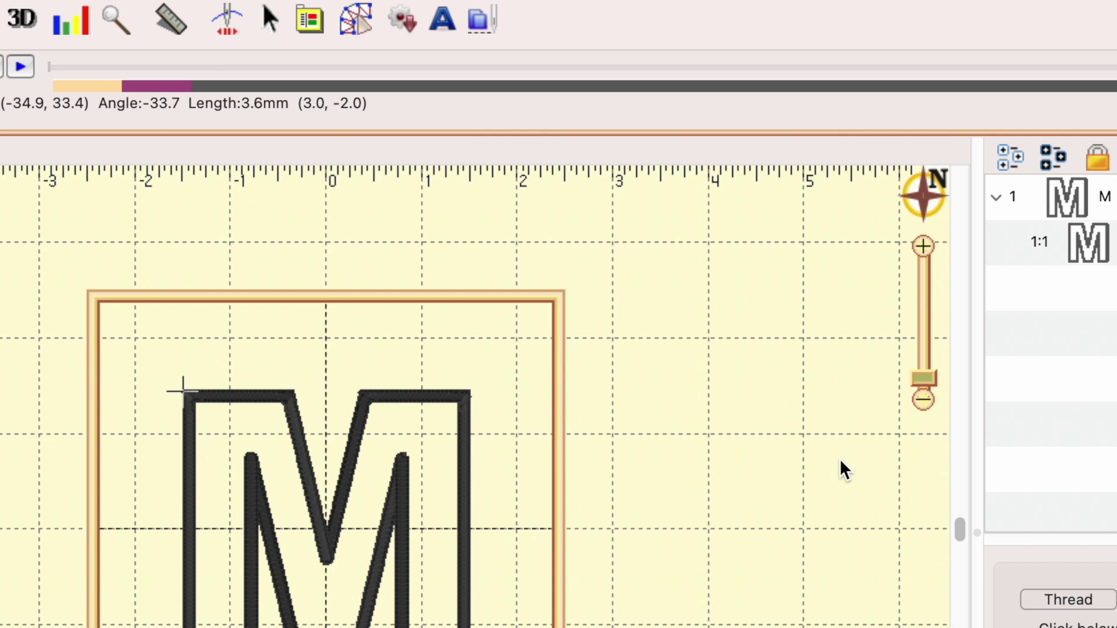